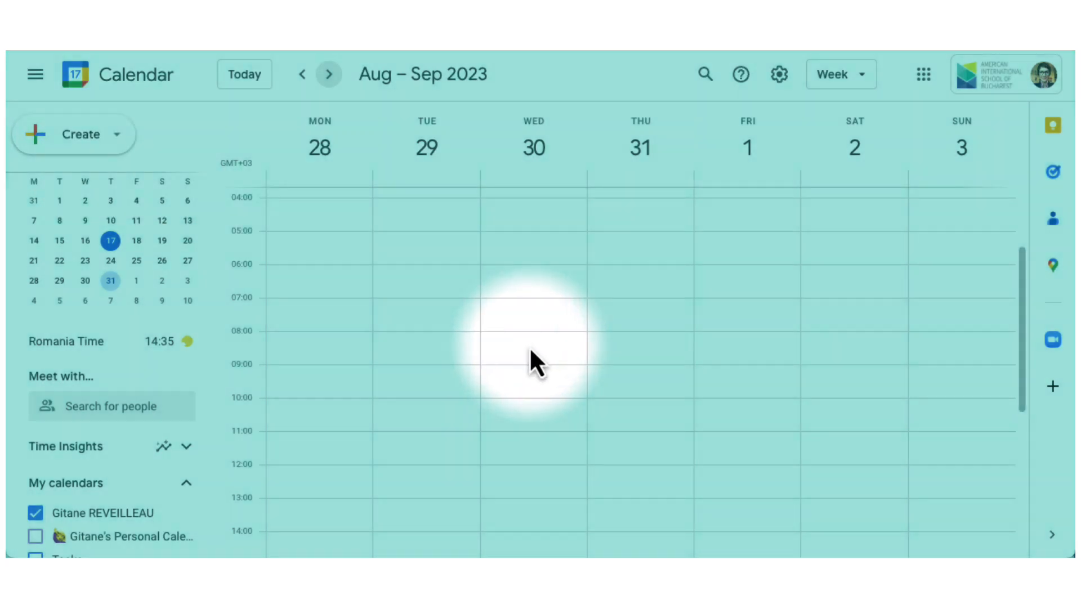
Create an appointment schedule from the Wednesday, August 30, 08:00 slot and open its full setup.
left_click(530, 350)
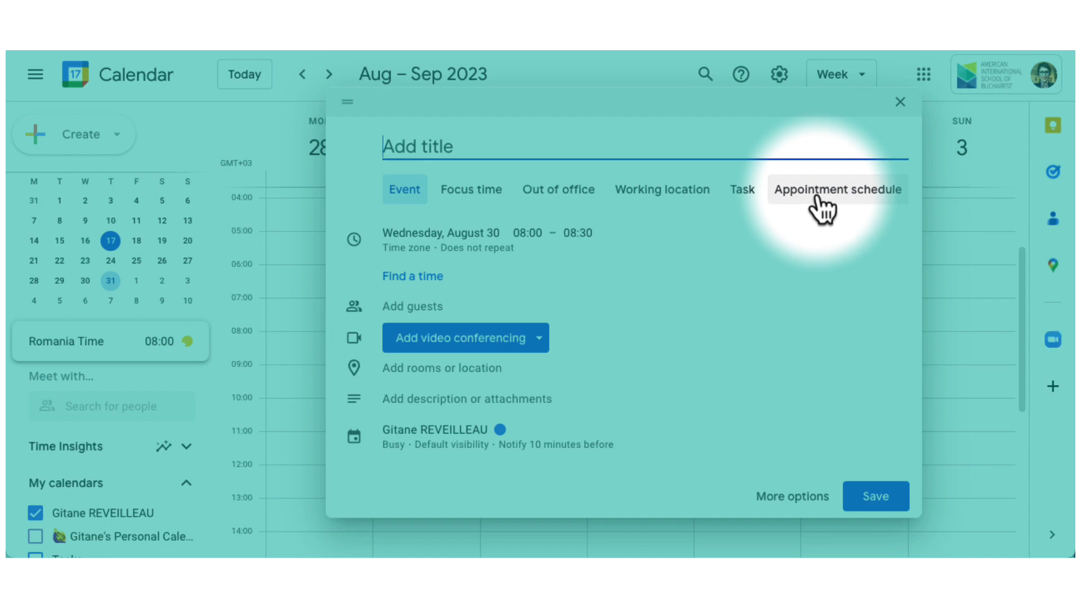
left_click(822, 191)
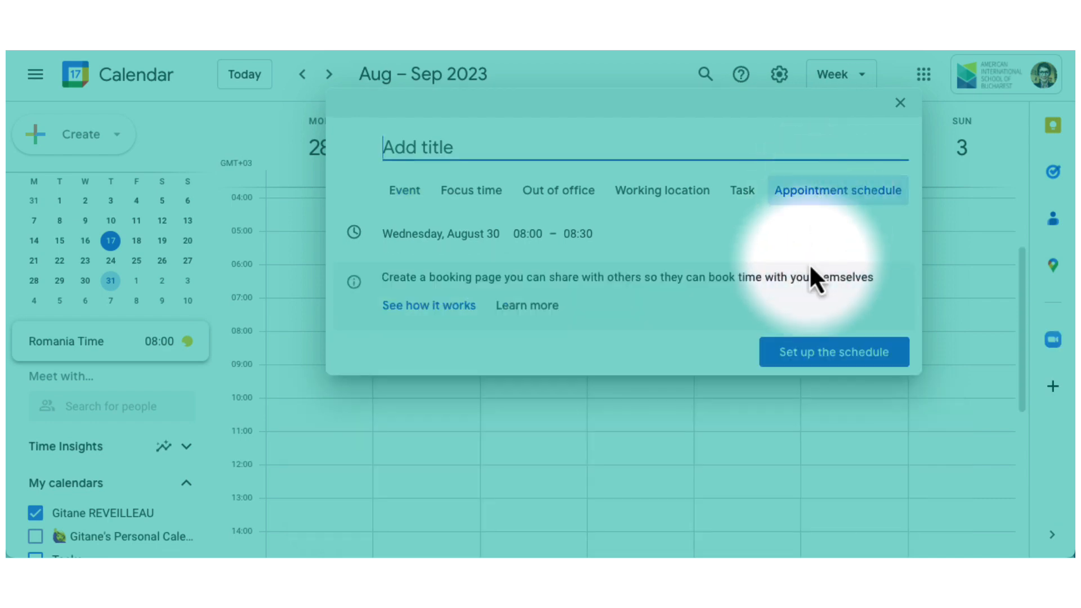
left_click(798, 355)
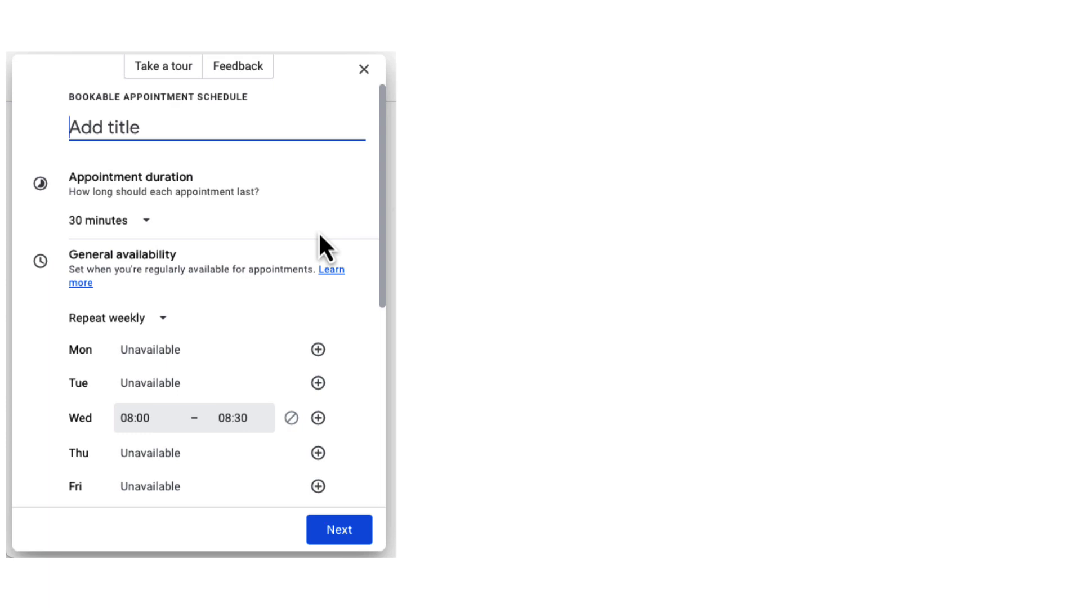
Title the schedule PTCs and keep 30-minute appointments.
type("PTCs")
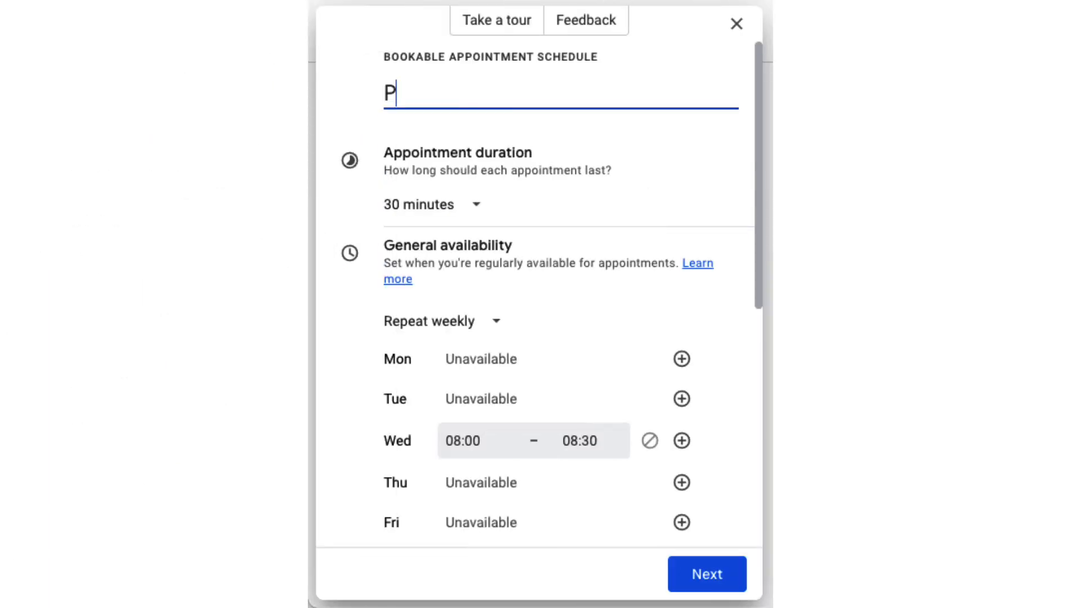
left_click(475, 223)
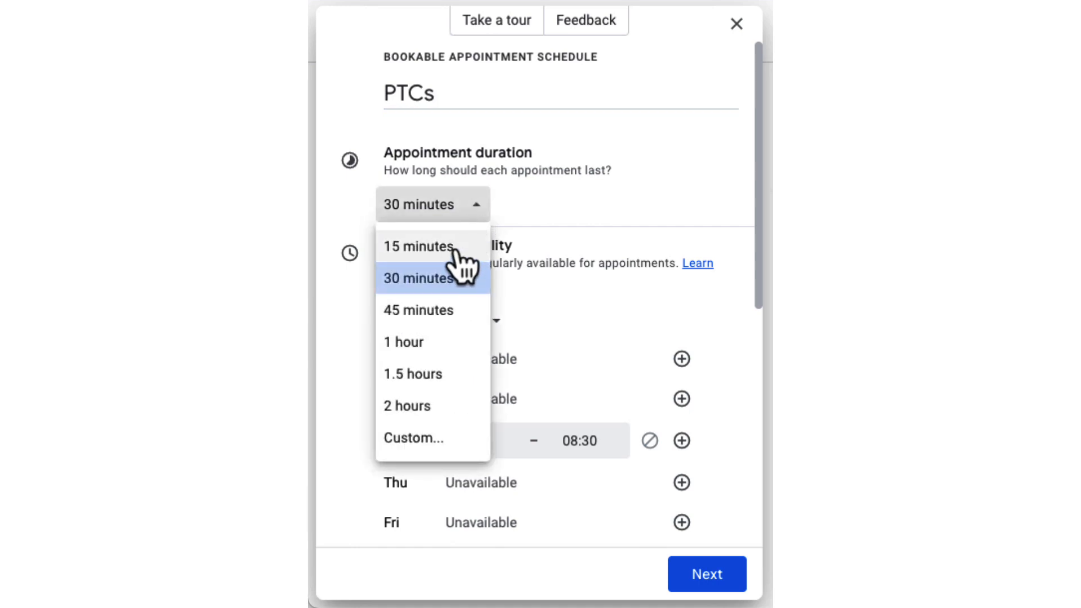
left_click(514, 230)
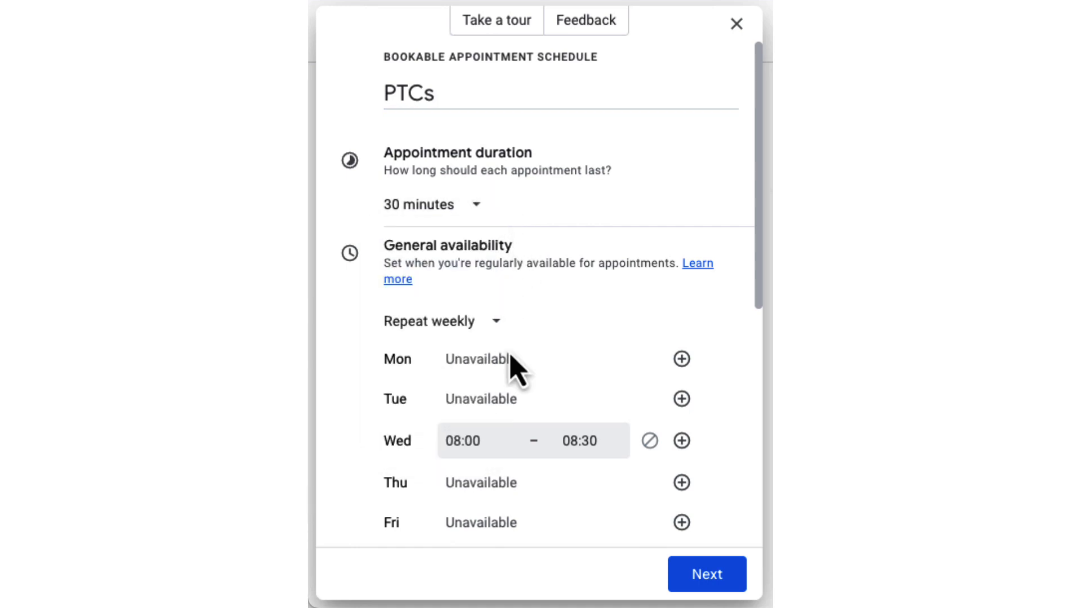
scroll(510, 355, "down", 3)
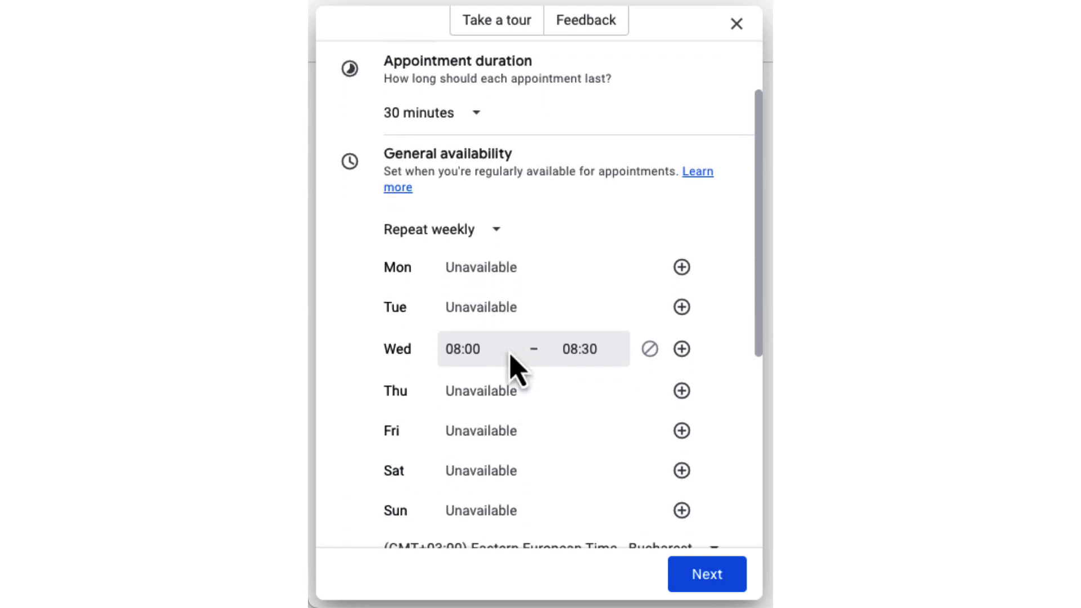
scroll(510, 355, "down", 1)
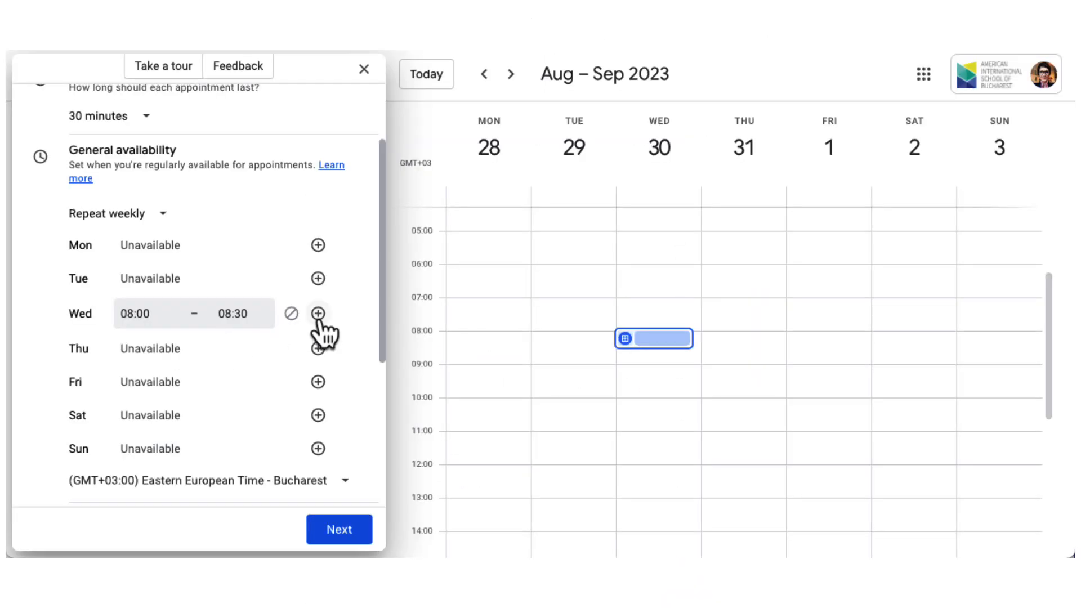
Add Wednesday 09:30–10:30 and 11:30–12:30, Thursday 09:00–15:00 and Friday 09:00–12:00 availability.
left_click(319, 314)
left_click(318, 314)
left_click(318, 421)
left_click(318, 421)
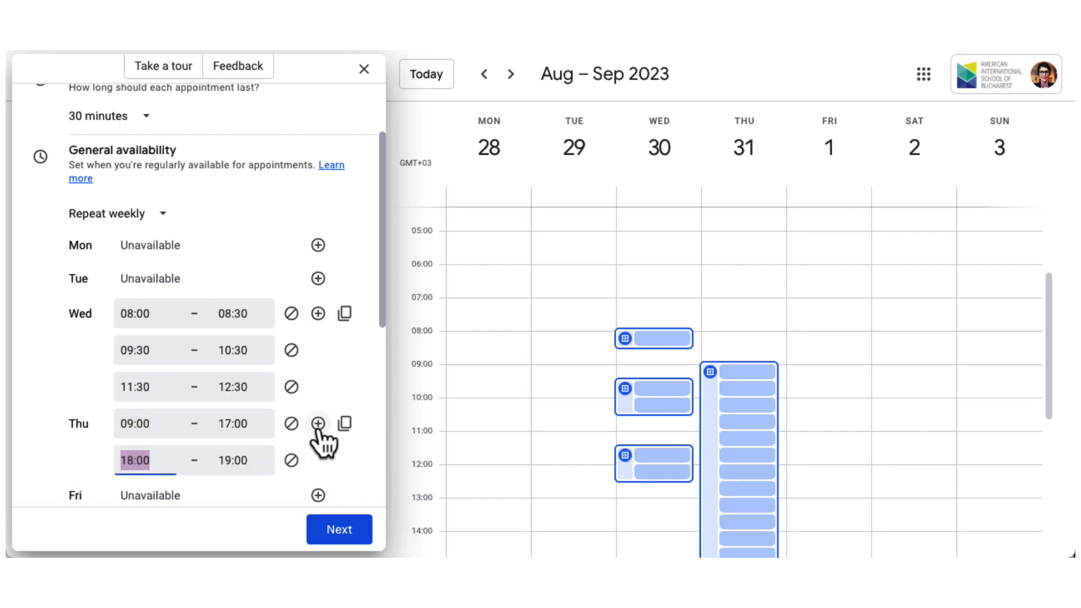
scroll(320, 443, "down", 2)
left_click(318, 435)
left_click(232, 436)
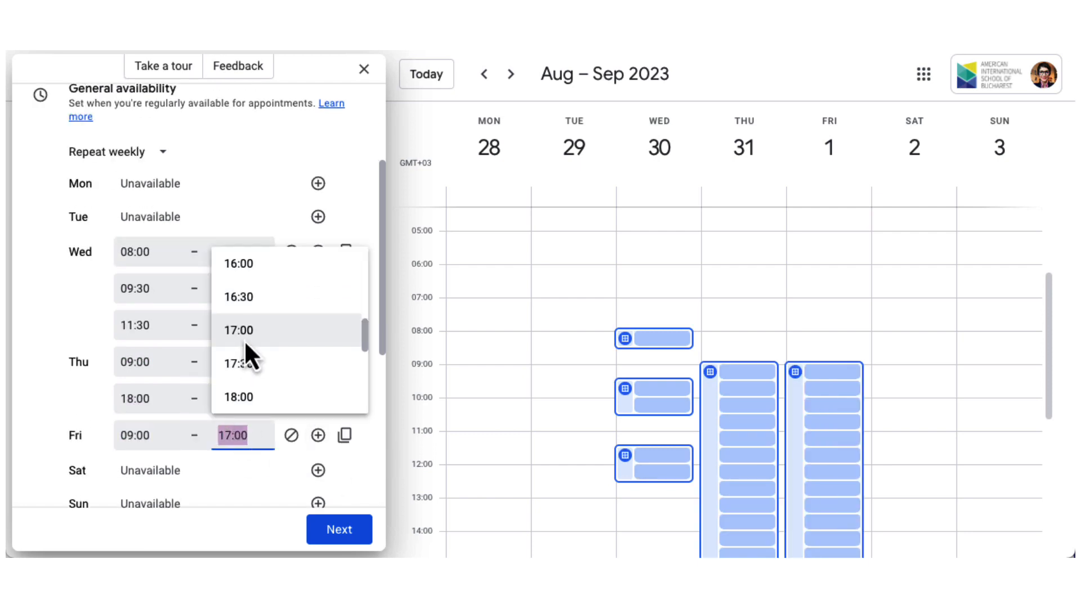
scroll(243, 340, "up", 5)
left_click(236, 277)
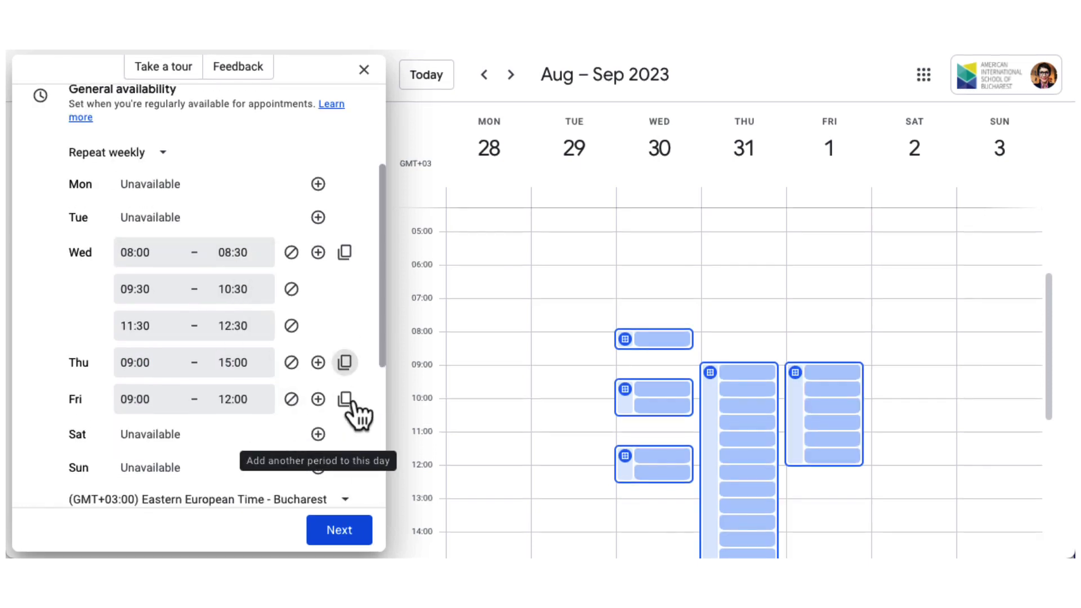
scroll(352, 407, "down", 4)
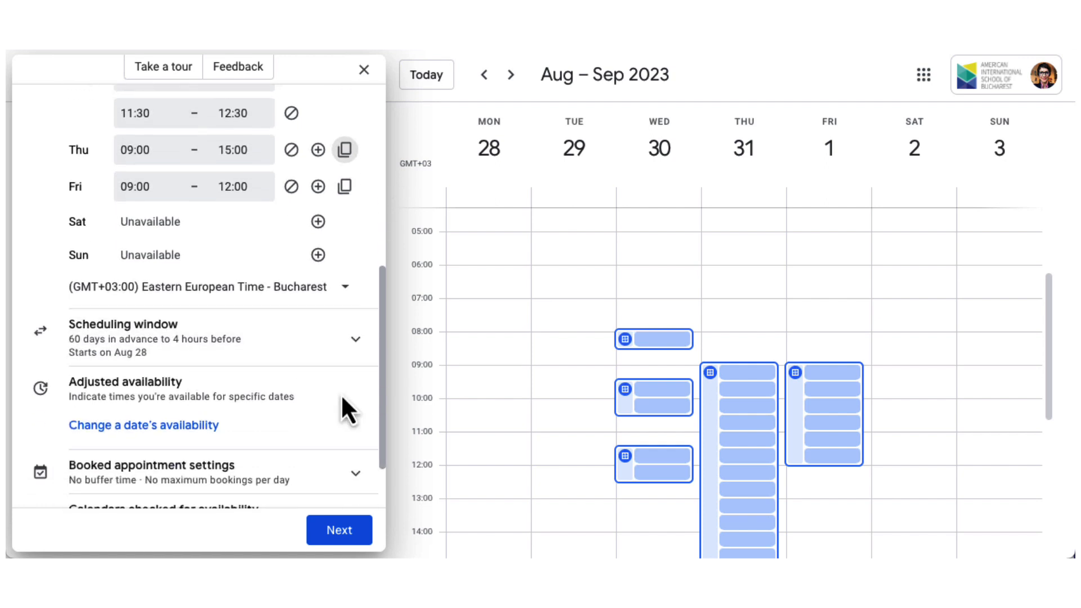
Set the scheduling window to available now, 60 days ahead, with 24 hours' minimum notice.
left_click(354, 340)
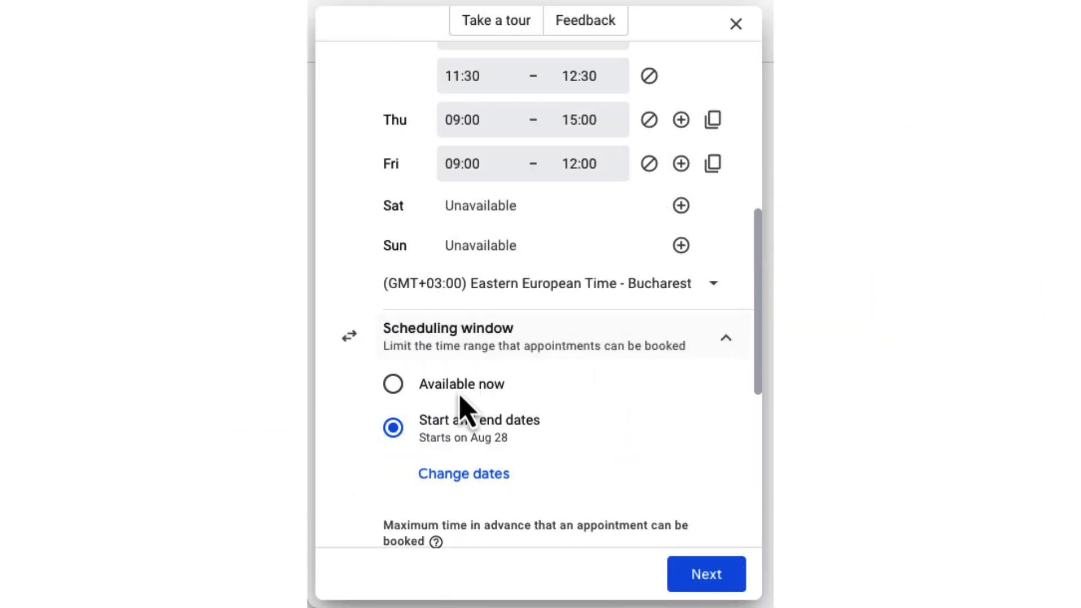
left_click(394, 385)
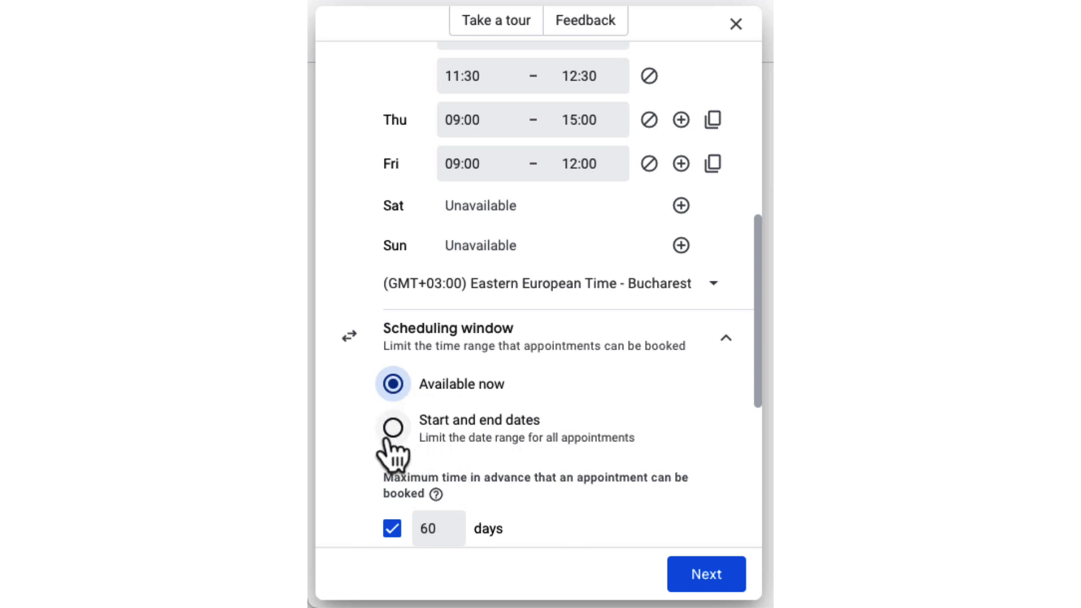
scroll(574, 484, "down", 3)
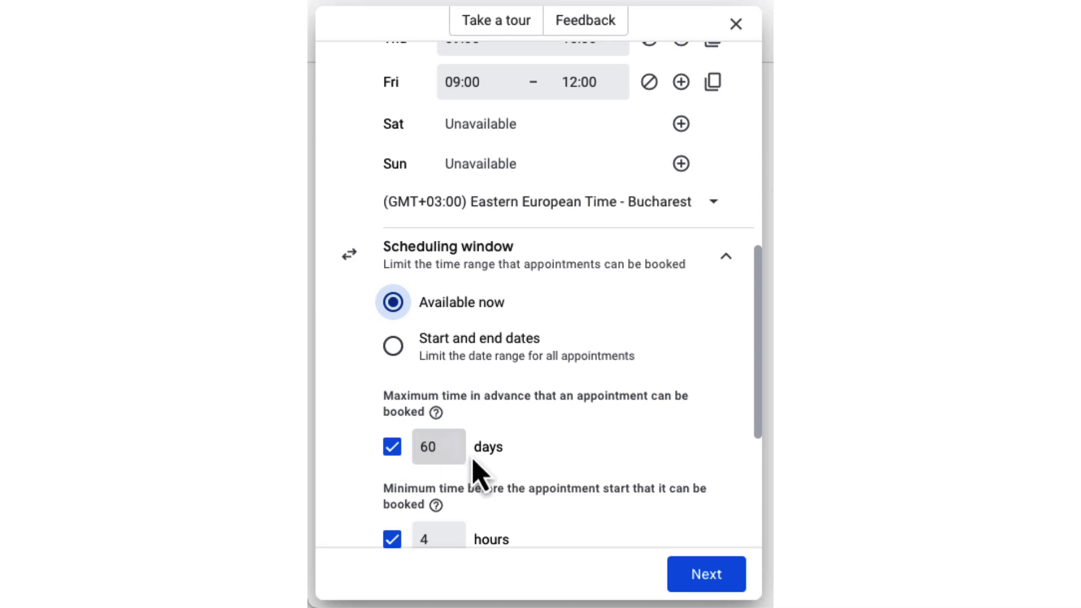
scroll(490, 467, "down", 3)
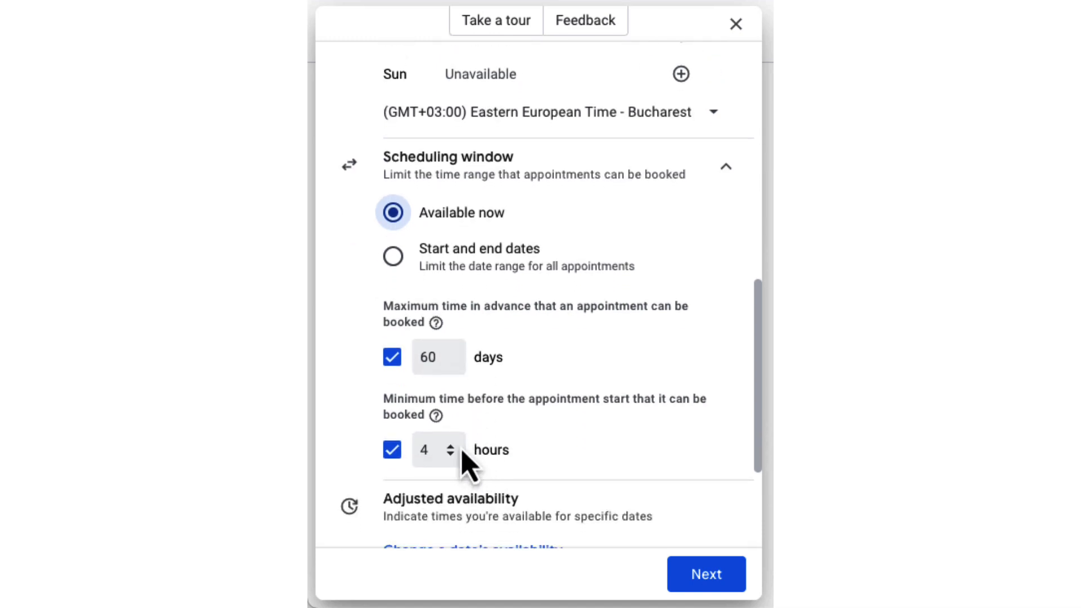
double_click(431, 453)
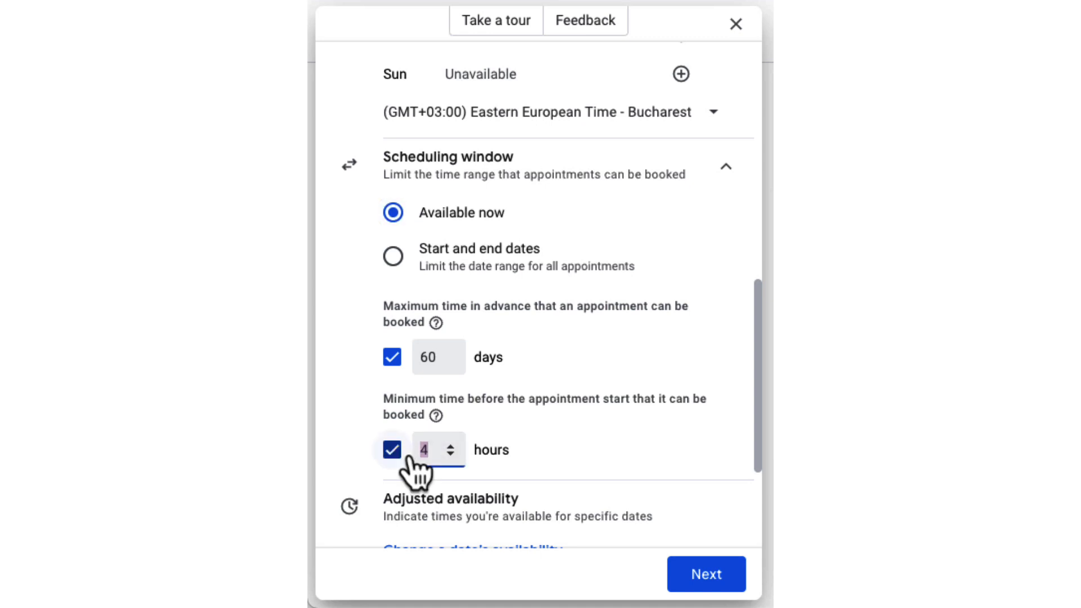
type("24")
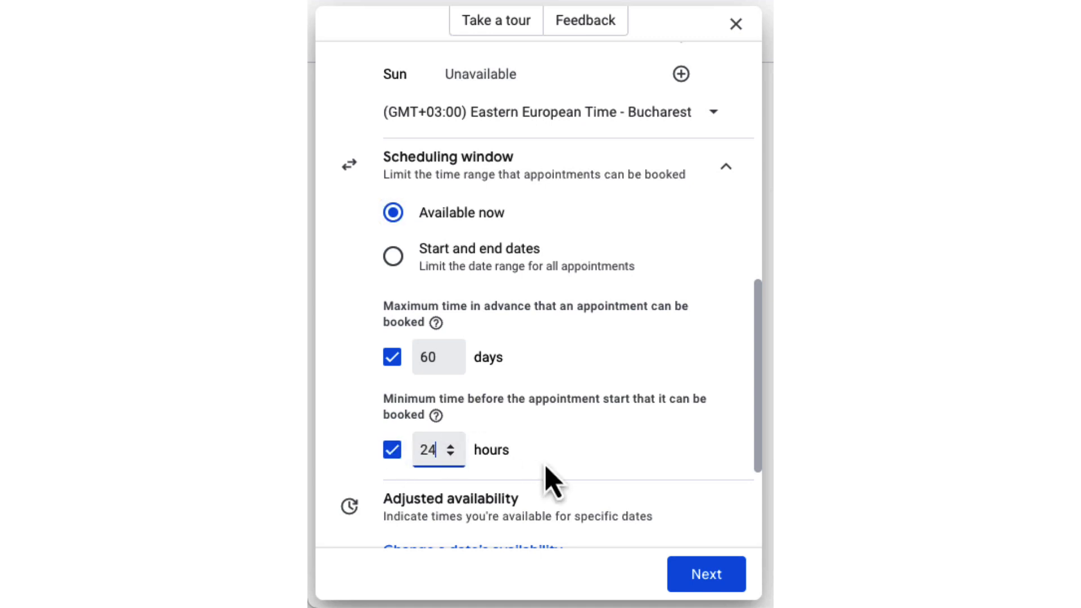
left_click(567, 467)
scroll(568, 473, "down", 4)
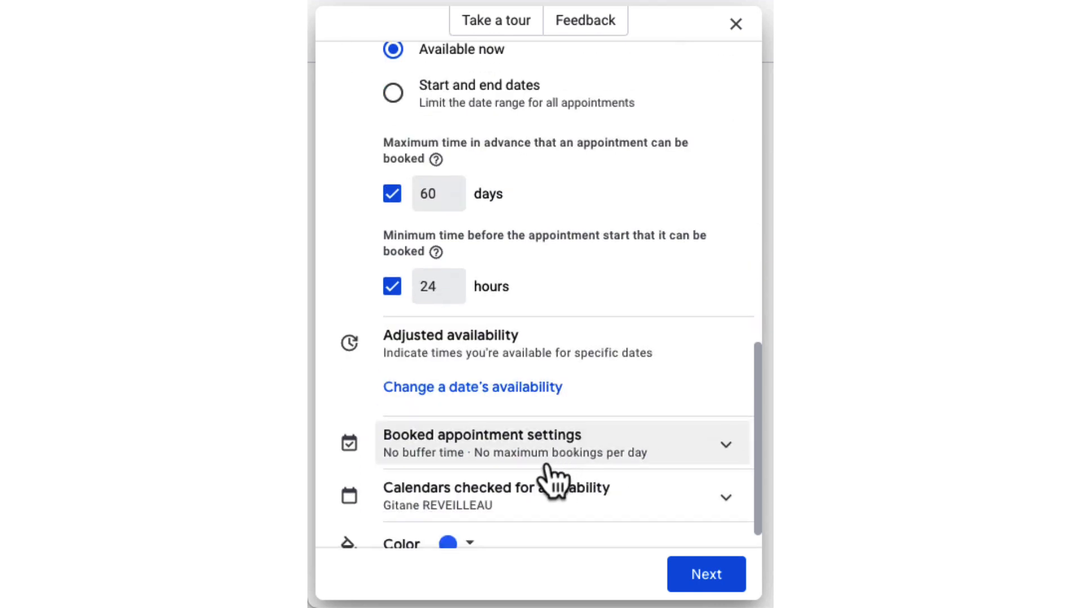
Turn on a 10-minute buffer time and a maximum of 4 bookings per day.
left_click(565, 430)
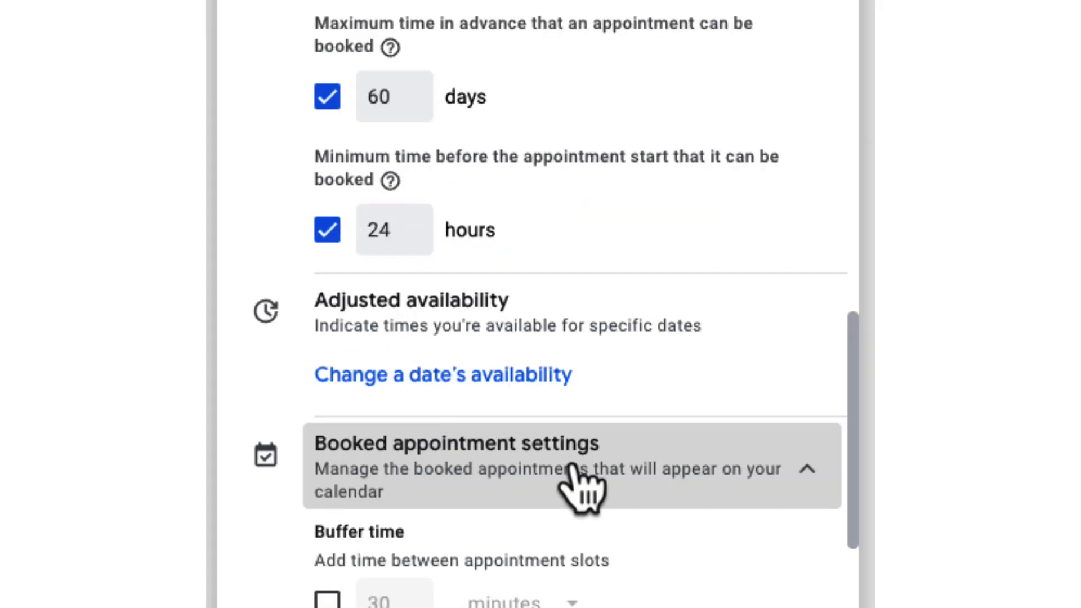
scroll(623, 470, "down", 2)
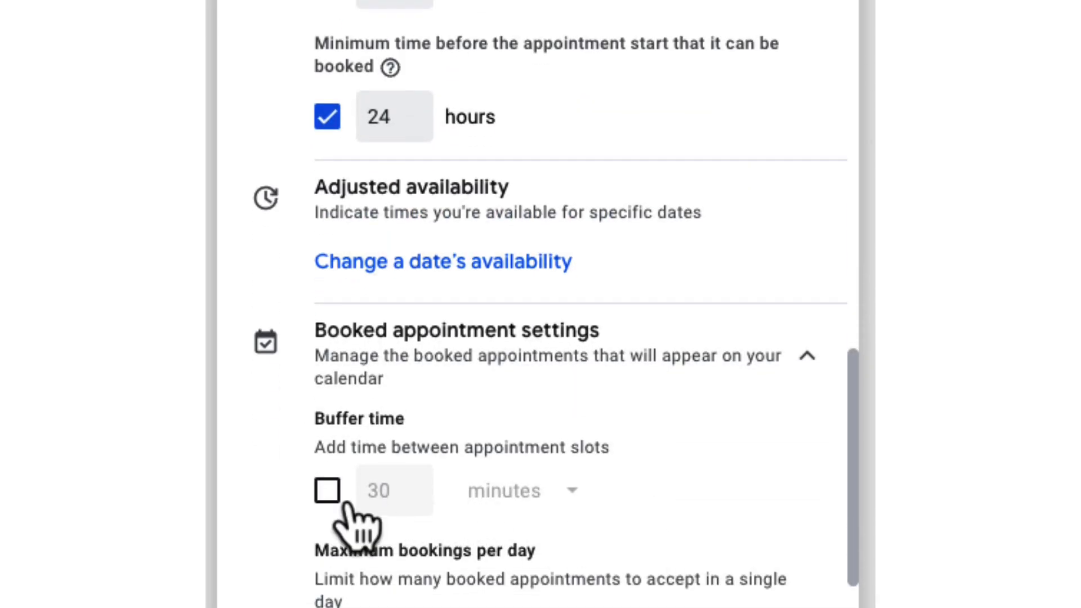
left_click(329, 492)
left_click_drag(394, 490, 357, 504)
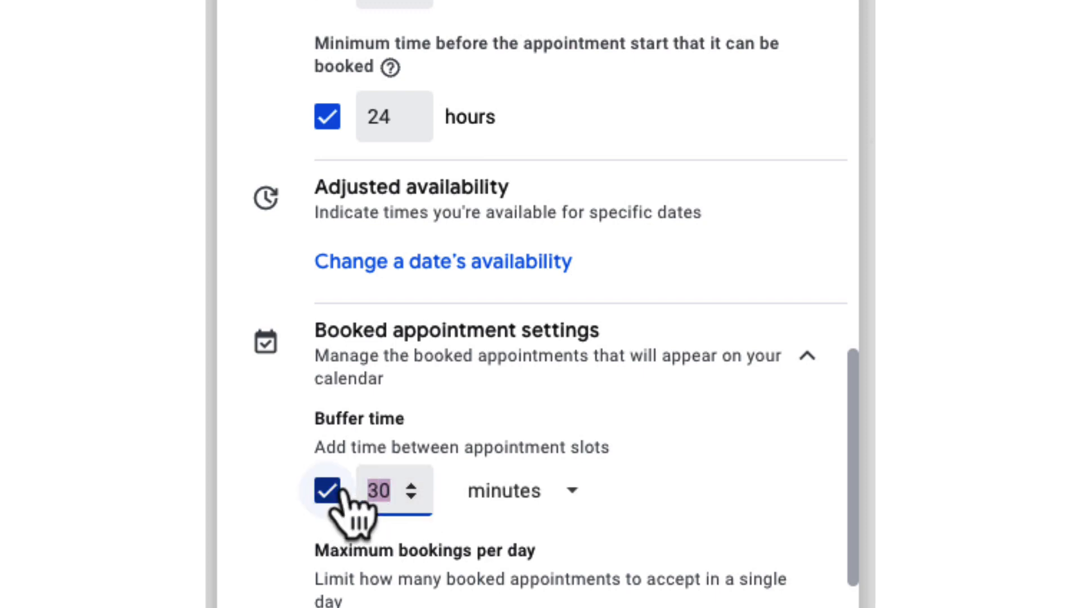
type("10")
scroll(315, 495, "down", 3)
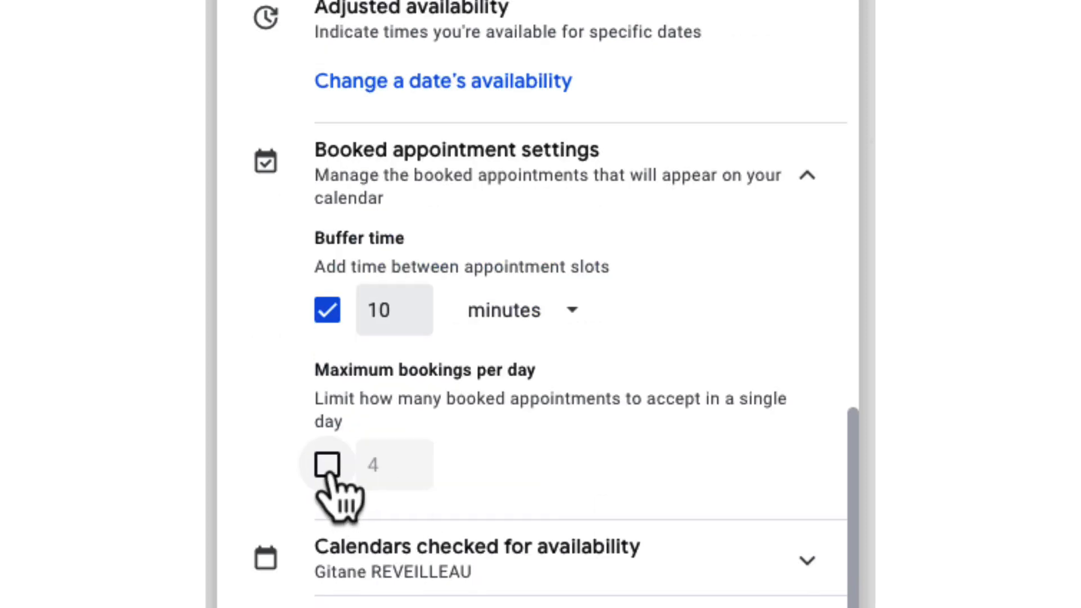
left_click(330, 471)
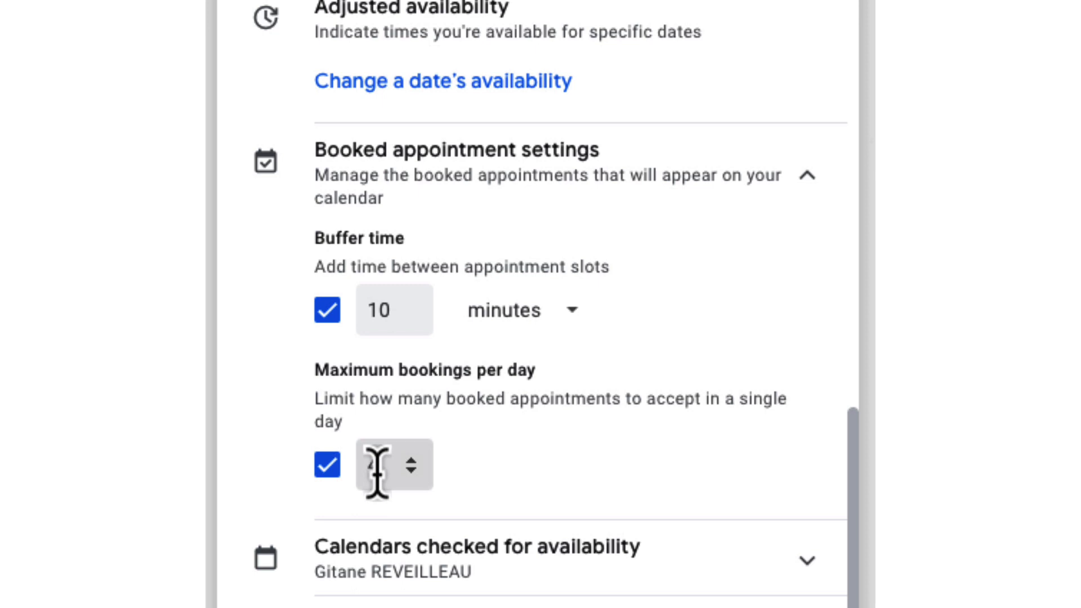
scroll(514, 483, "down", 1)
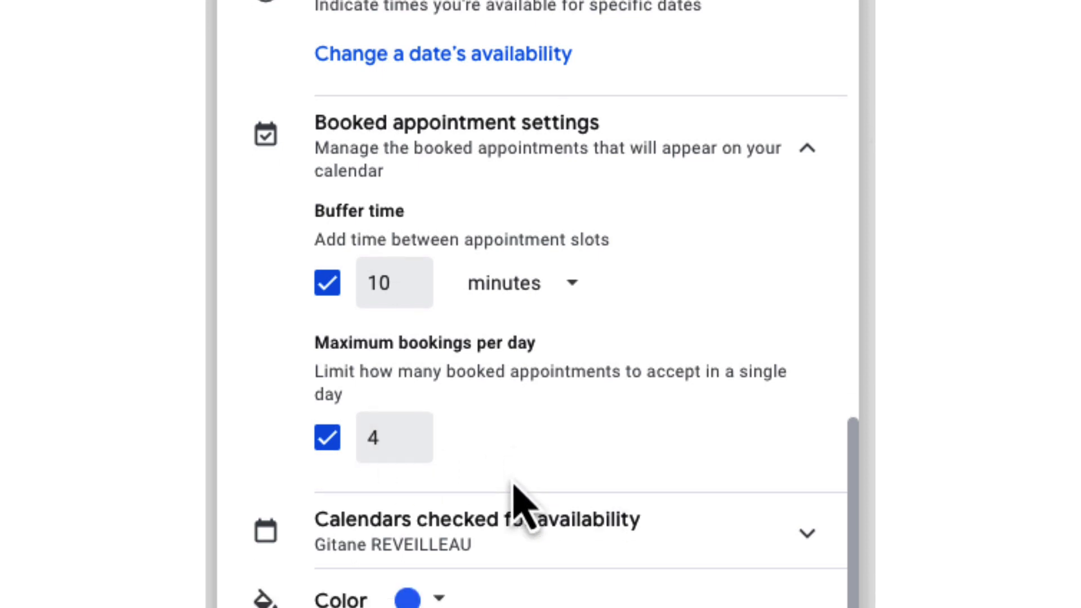
Check the calendars used for availability, set the schedule colour to red, and continue.
left_click(798, 540)
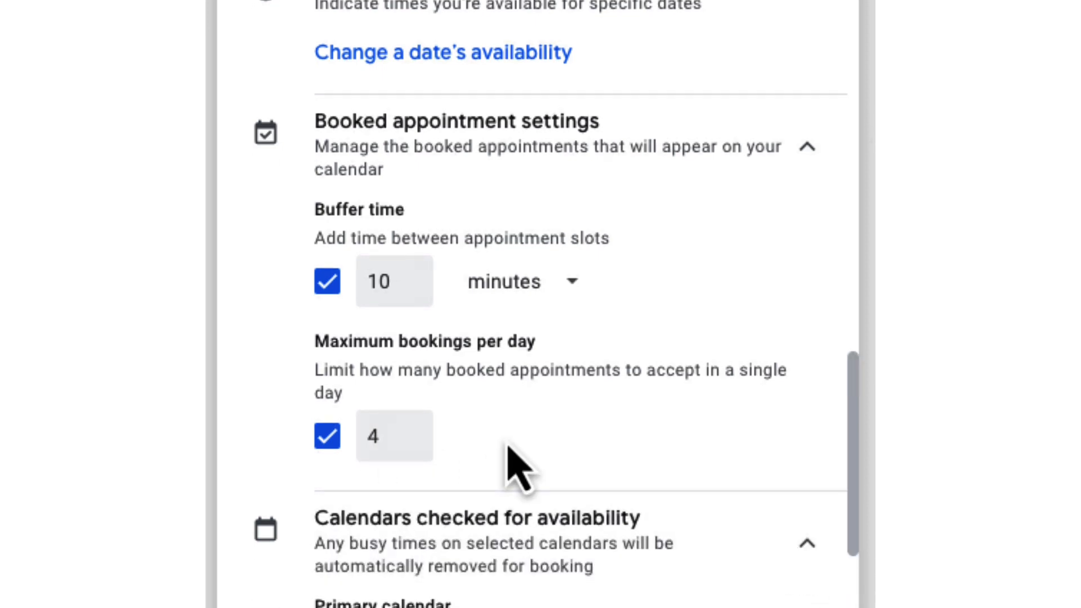
scroll(513, 472, "down", 5)
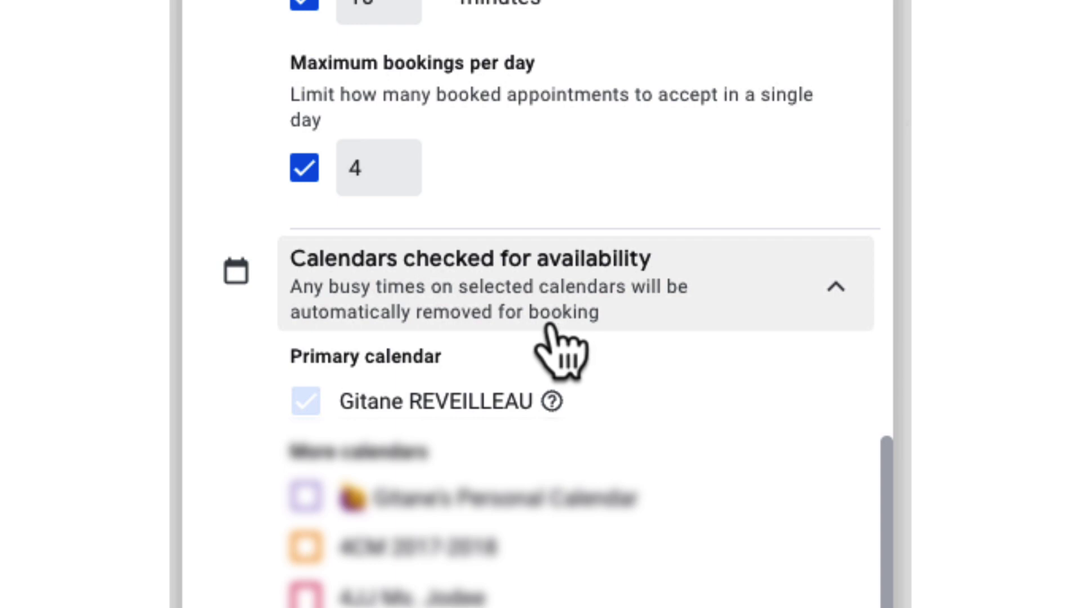
scroll(549, 325, "down", 2)
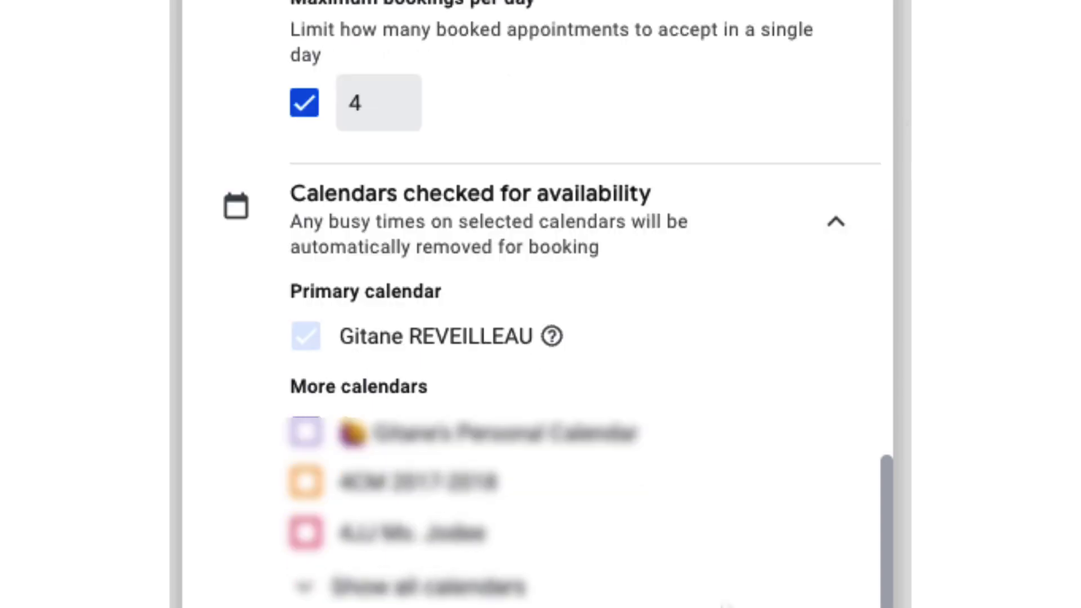
left_click(401, 595)
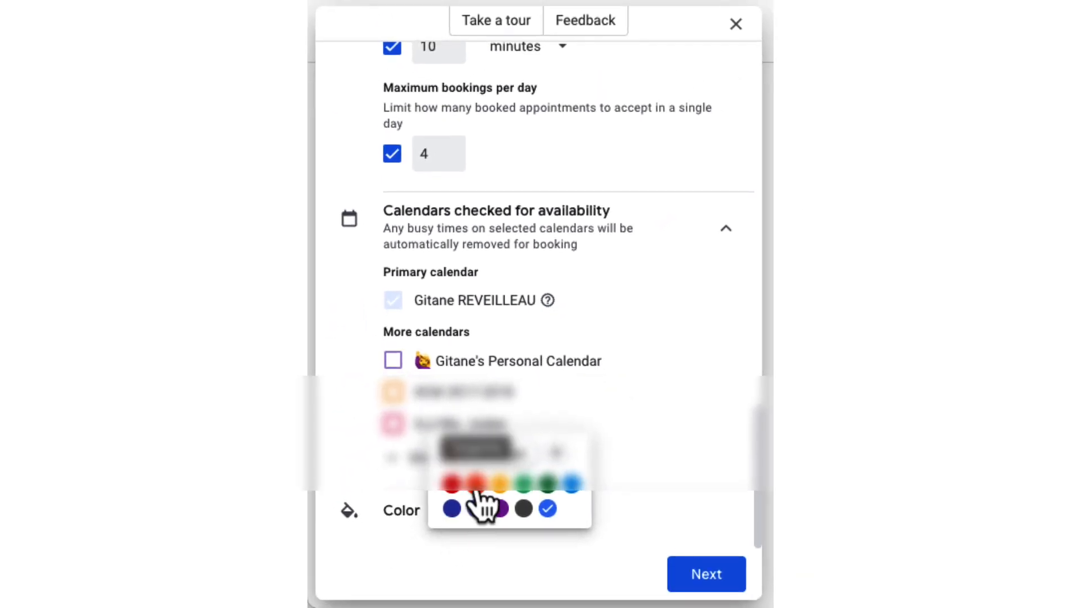
left_click(475, 485)
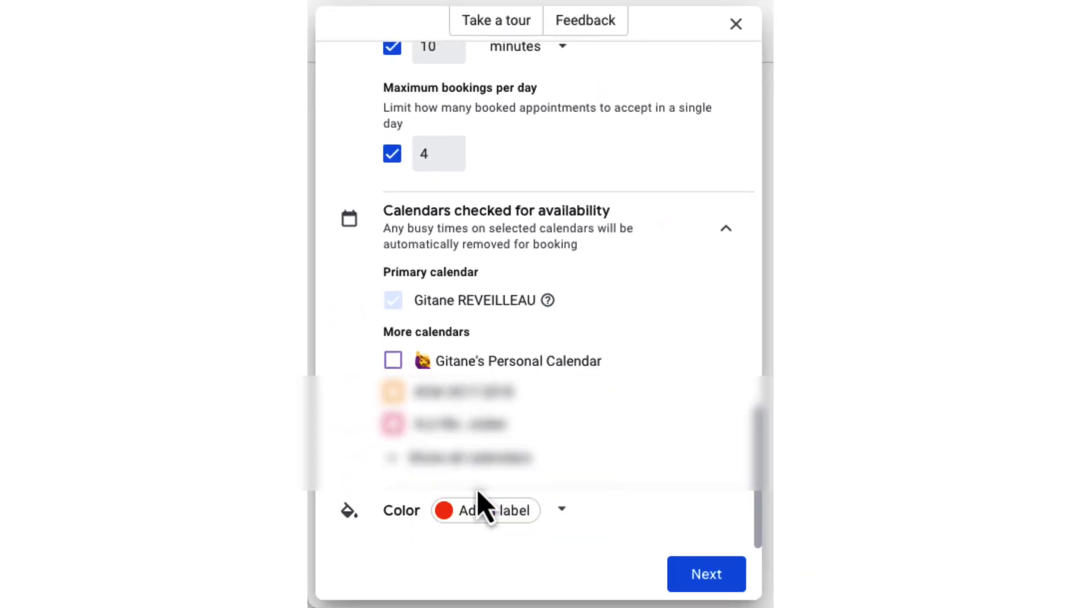
left_click(710, 574)
Expand the booking page photo and name settings and scroll down to the Booking form section.
scroll(582, 357, "up", 2)
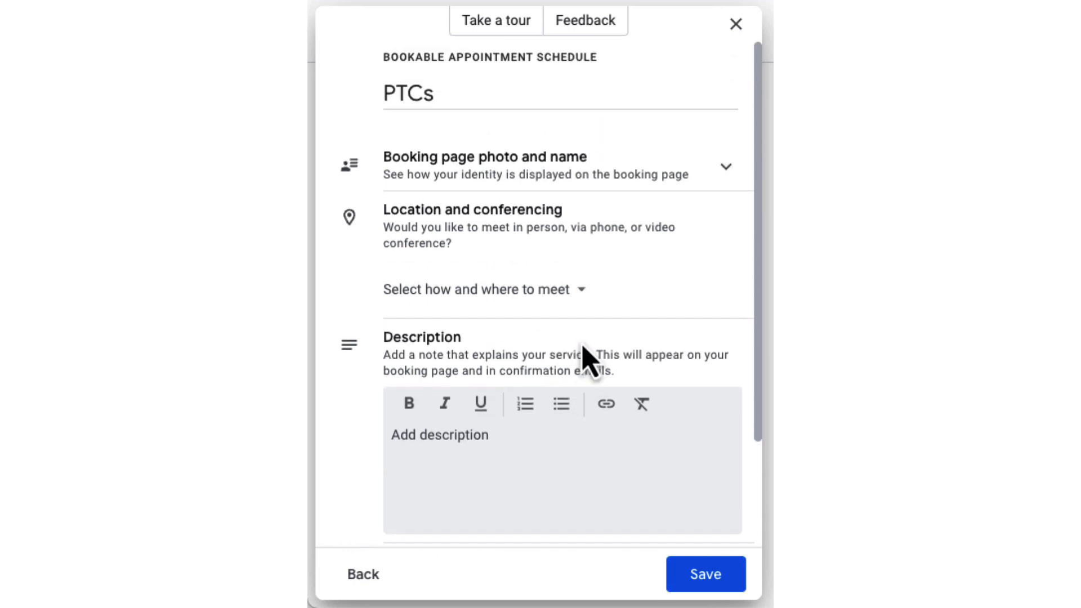
left_click(541, 181)
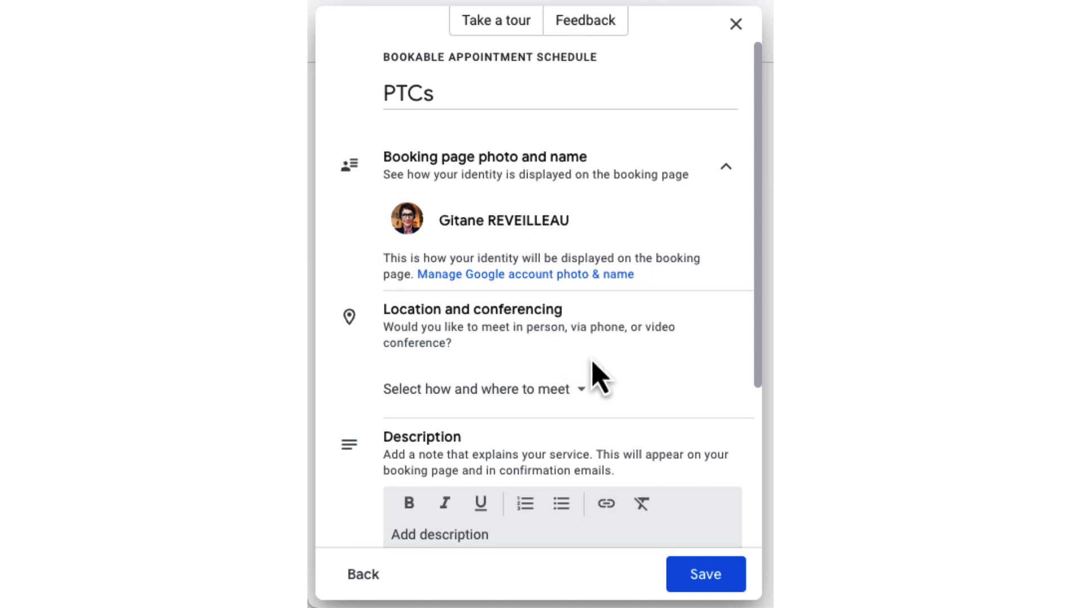
scroll(615, 388, "down", 1)
scroll(615, 389, "down", 2)
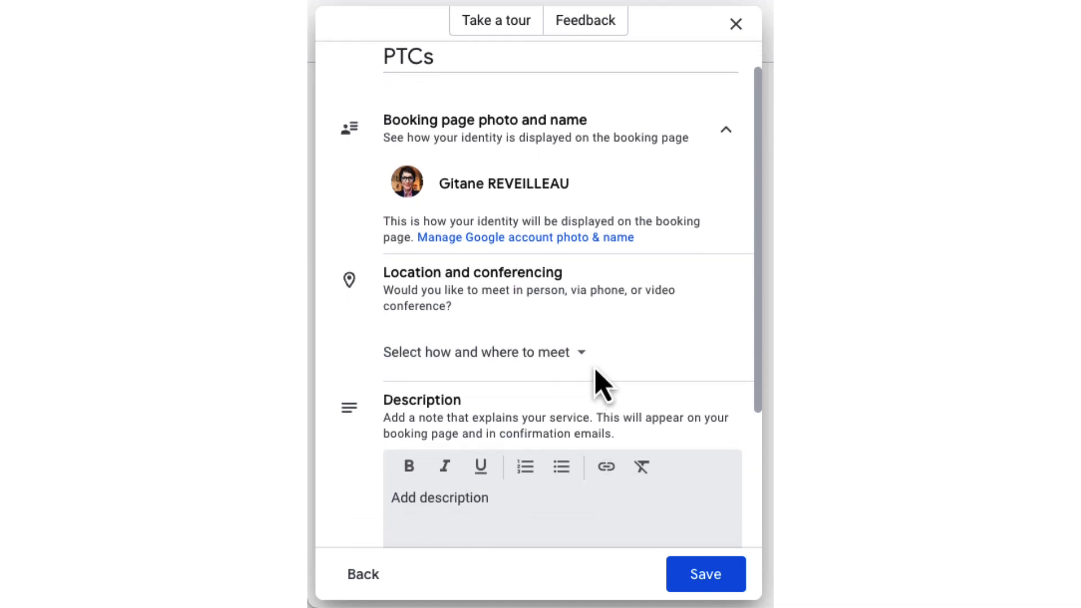
scroll(597, 374, "down", 5)
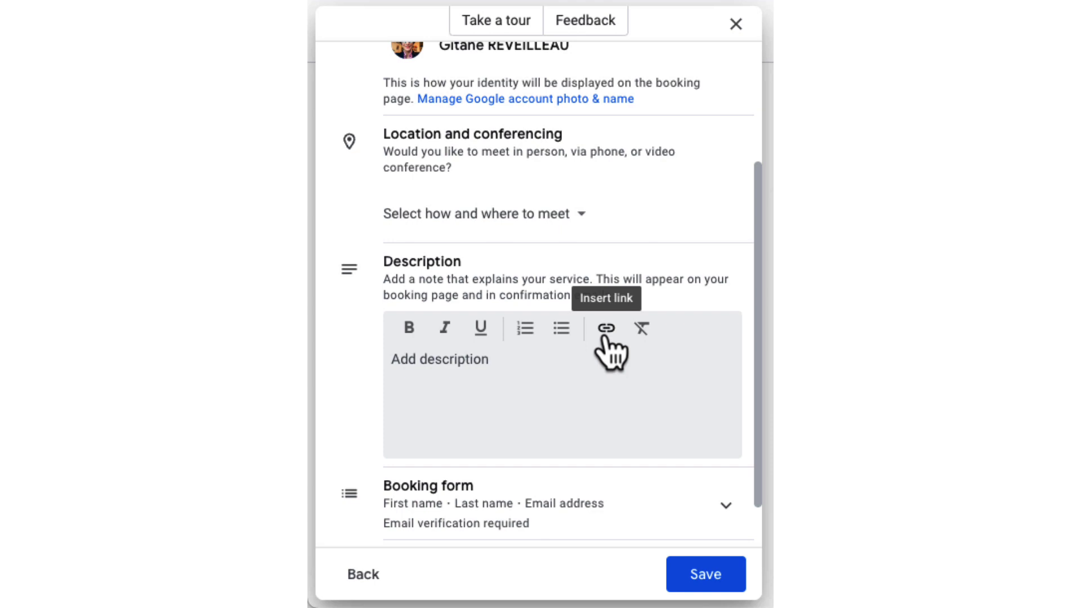
scroll(680, 386, "down", 2)
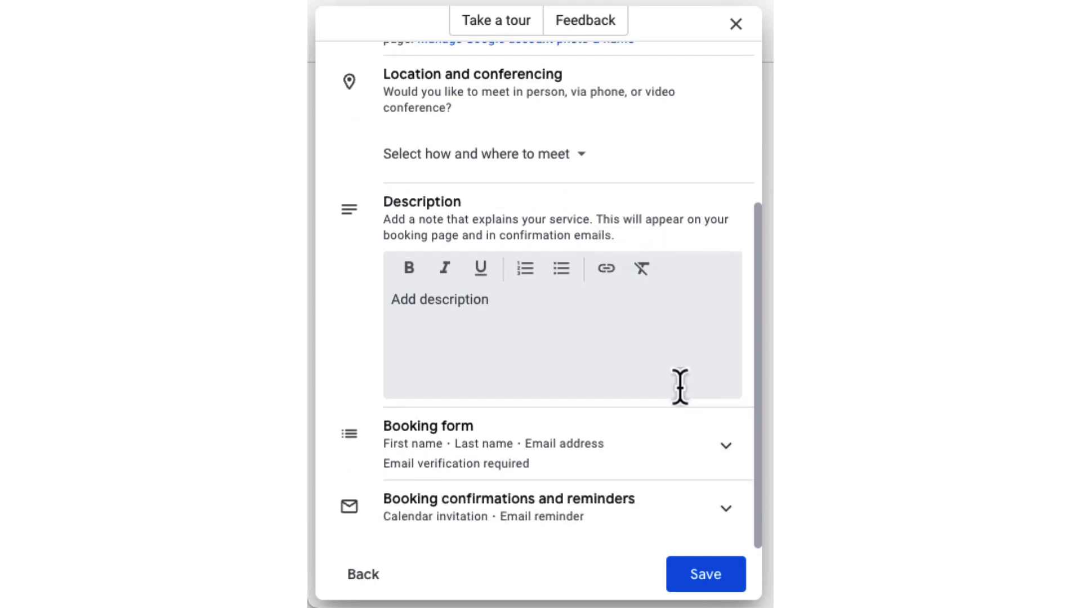
Add a custom booking form item labelled 'Name of child', left optional.
left_click(725, 447)
scroll(670, 458, "down", 3)
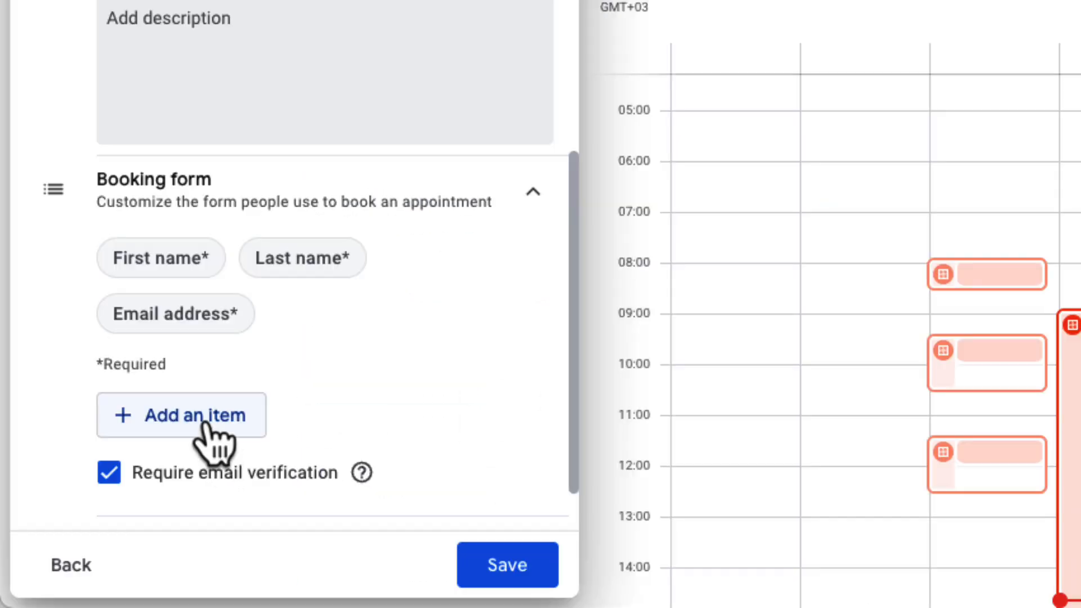
left_click(454, 541)
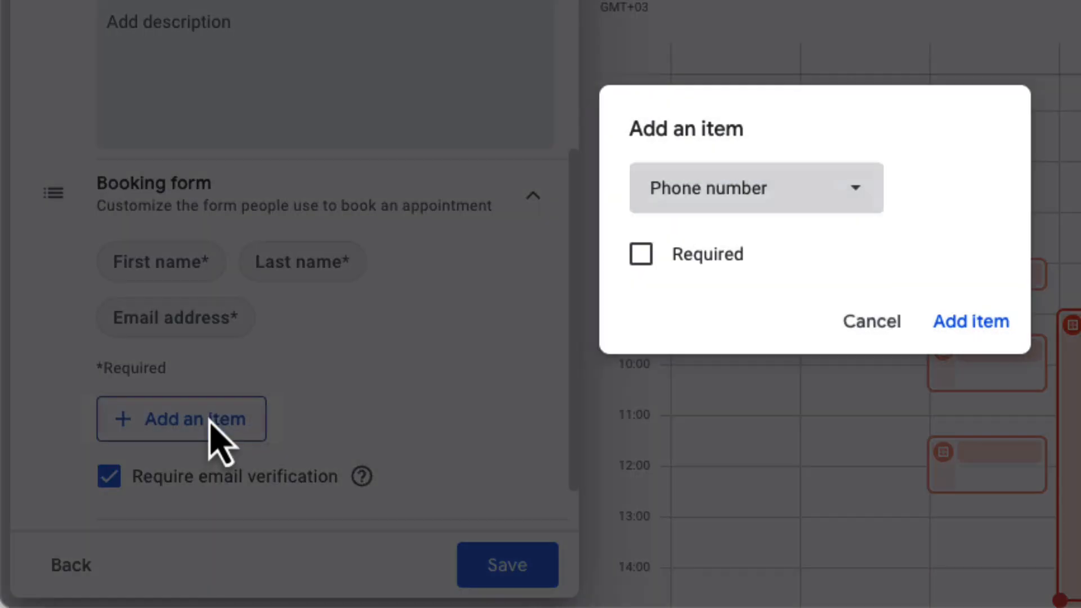
left_click(722, 205)
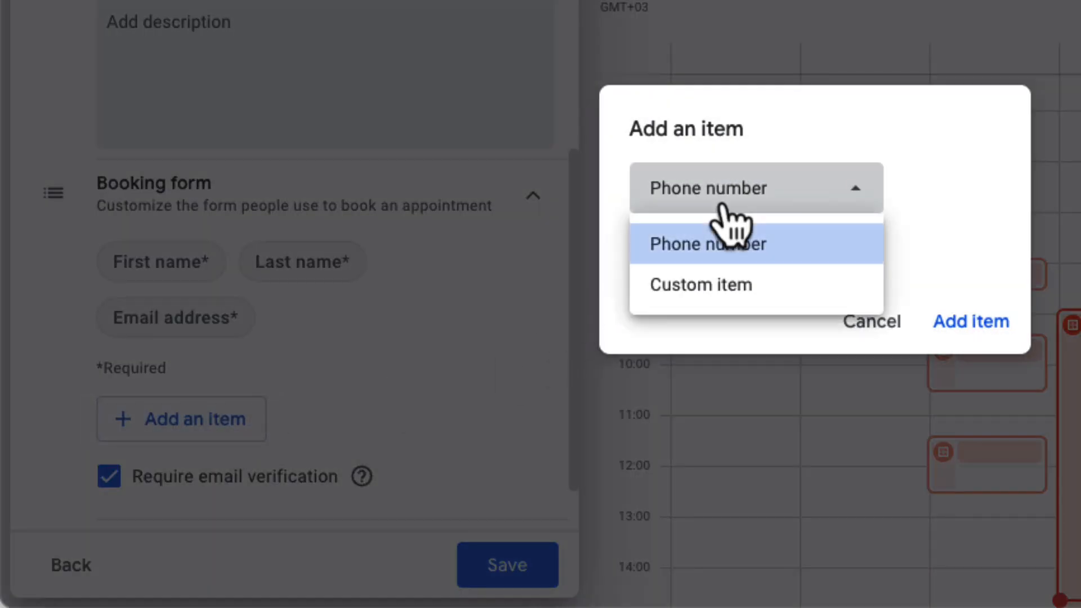
left_click(730, 287)
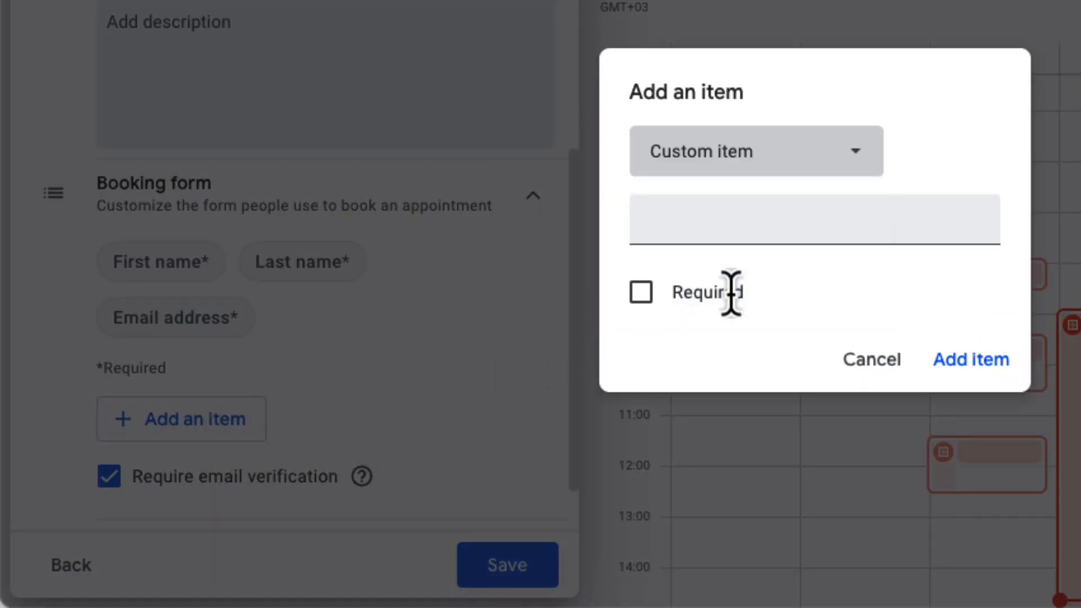
left_click(714, 223)
type("Name of child")
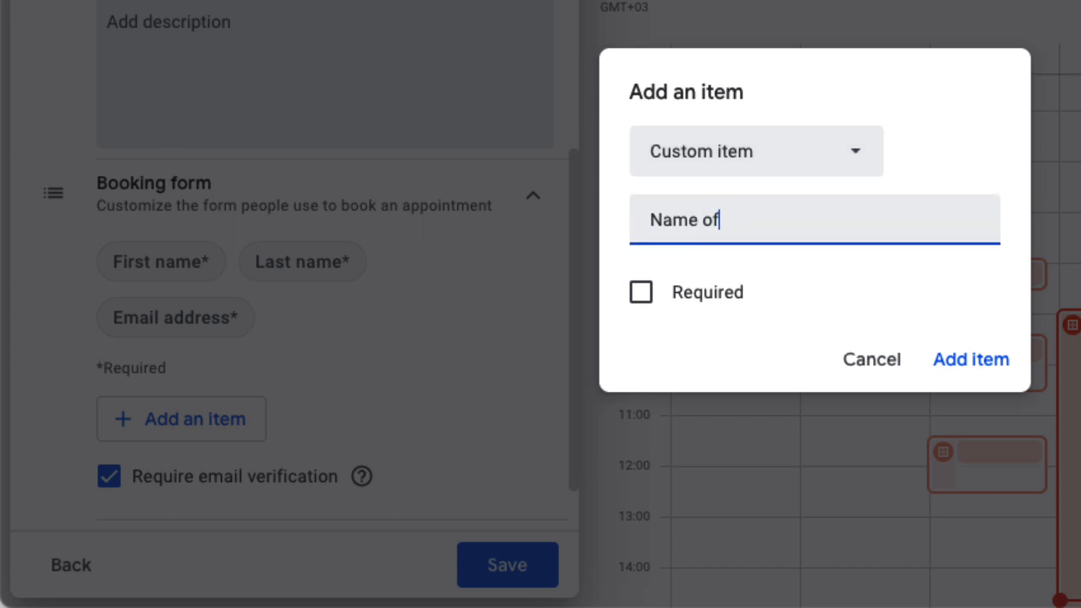
left_click(970, 361)
scroll(248, 439, "down", 2)
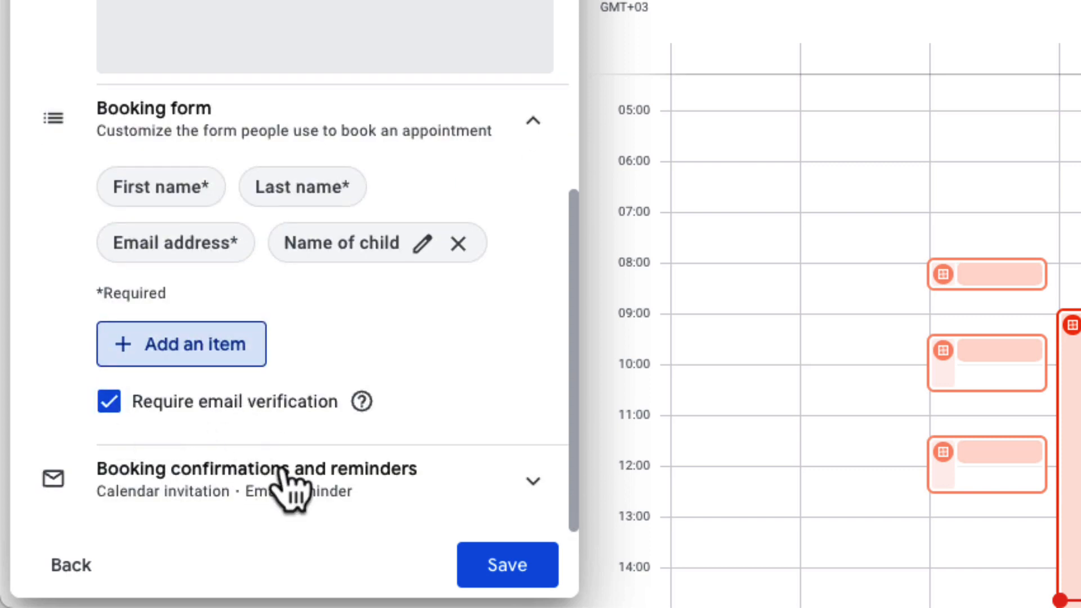
Review confirmation and reminder settings, save PTCs, and open its public booking page.
left_click(509, 502)
scroll(502, 484, "down", 4)
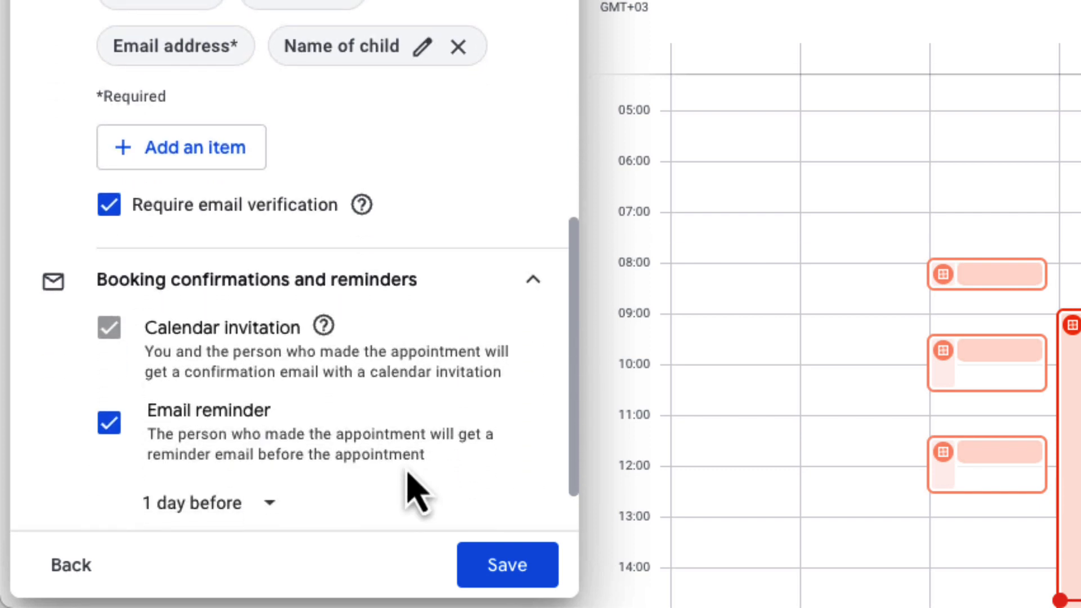
scroll(415, 491, "down", 1)
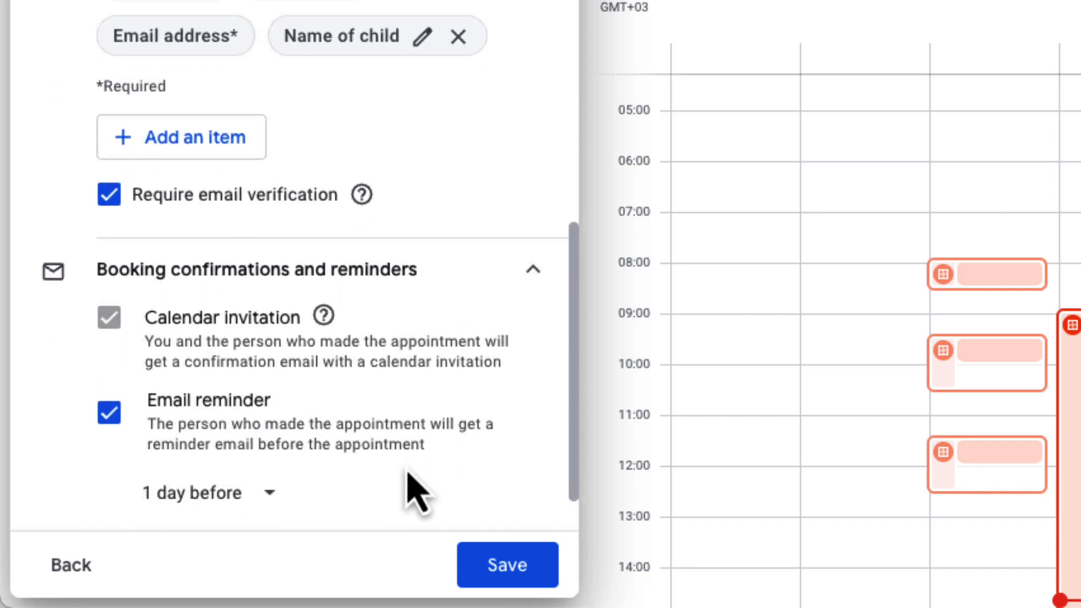
left_click(510, 568)
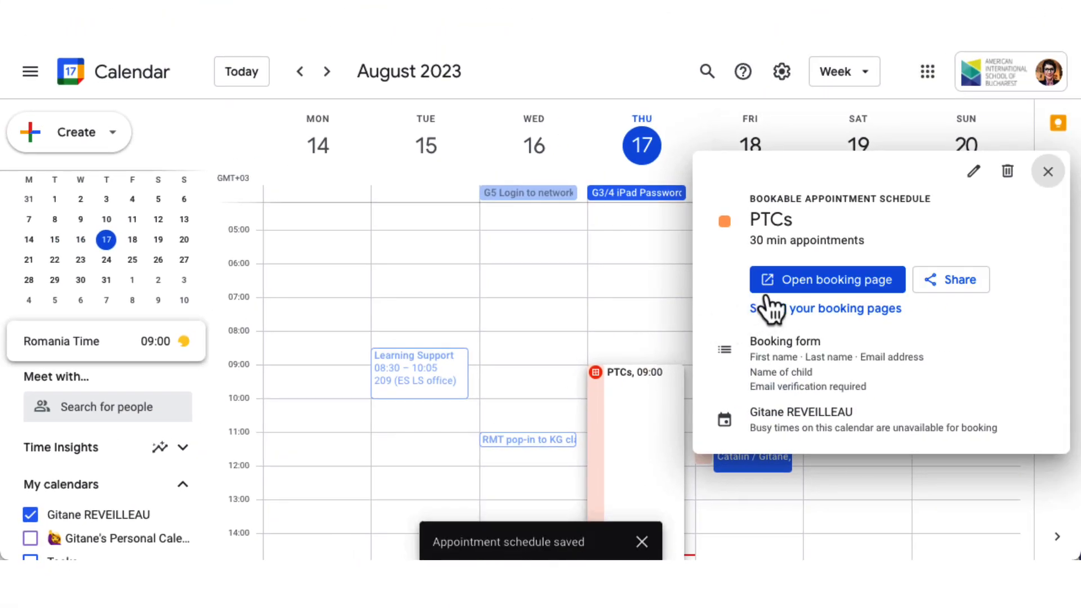
left_click(797, 286)
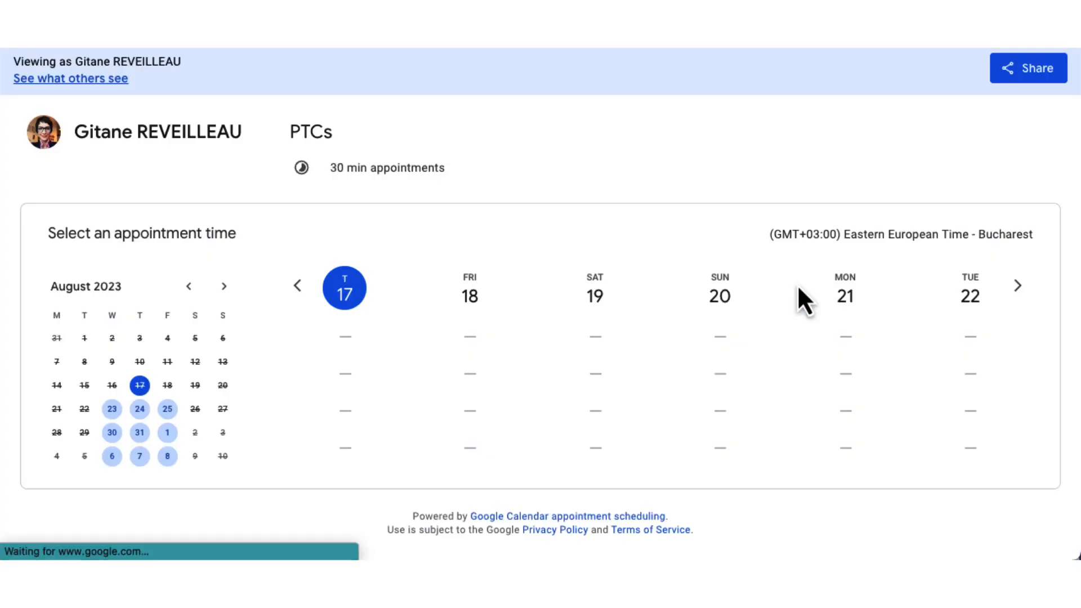
Go to the following week and pick the Wednesday, August 23, 08:00 slot.
left_click(1017, 286)
scroll(507, 462, "down", 1)
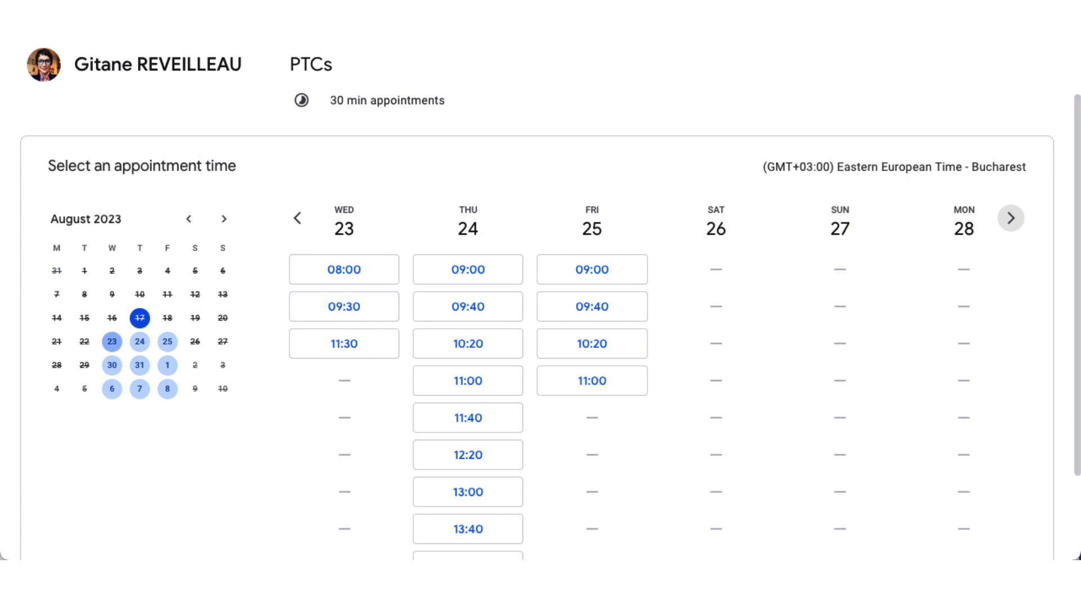
left_click(352, 275)
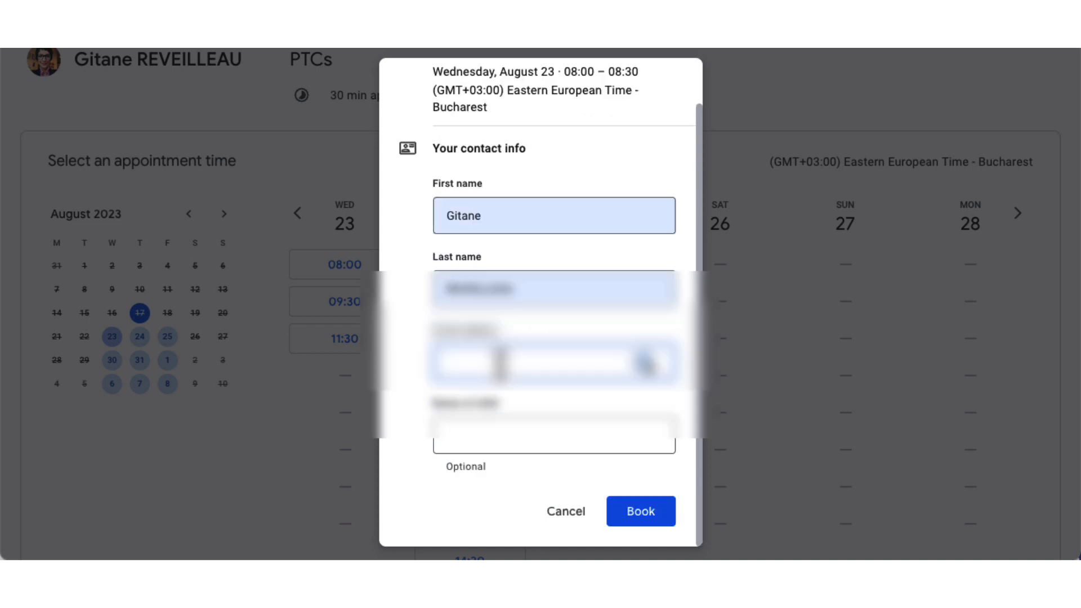
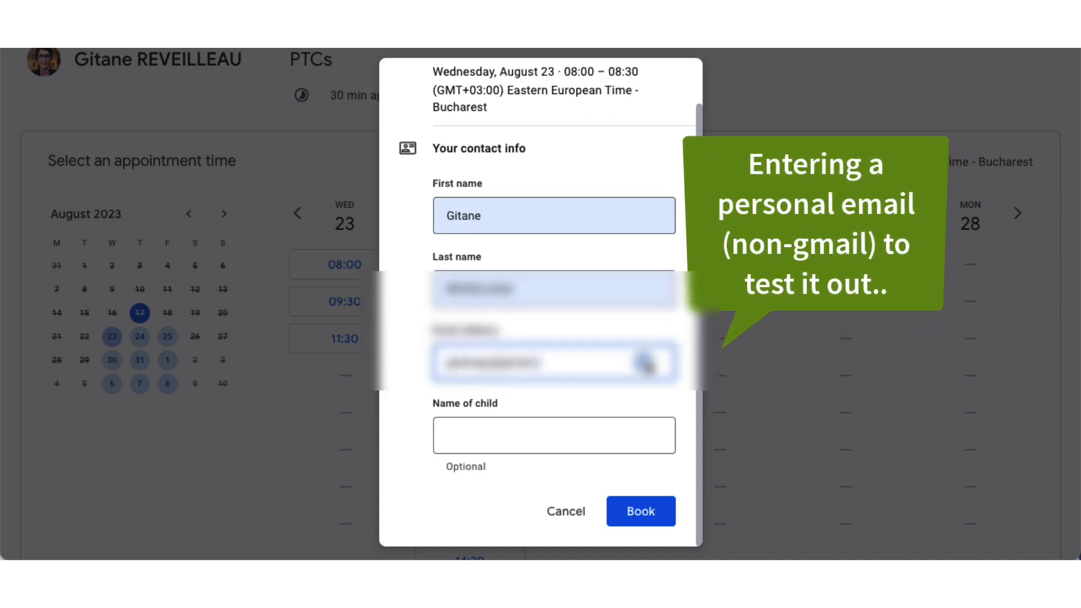
Fill in the booker's contact details, book, and confirm with the emailed verification code.
left_click(508, 430)
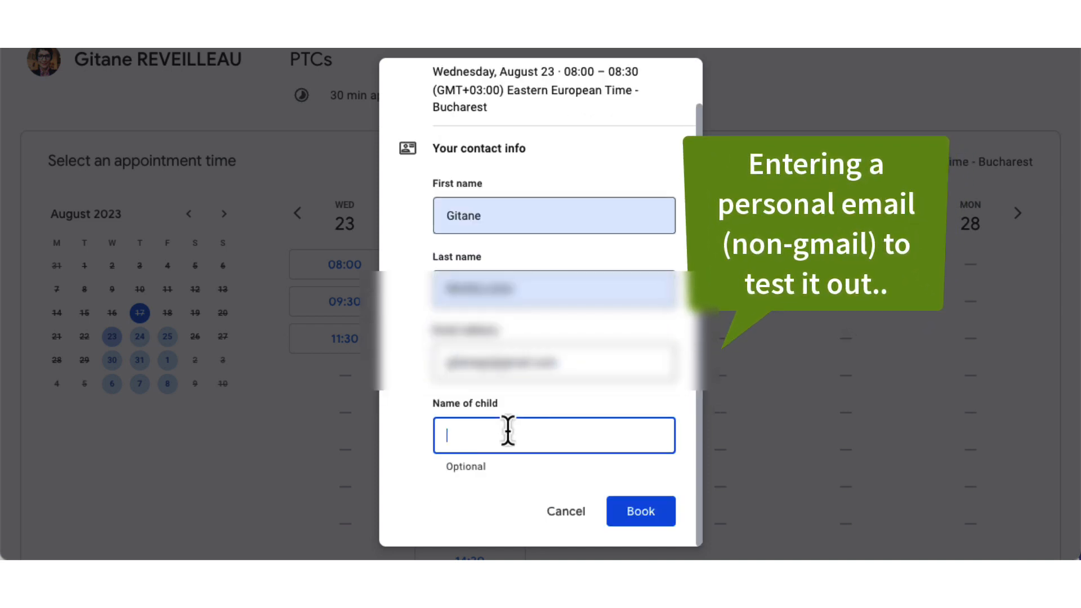
left_click(646, 512)
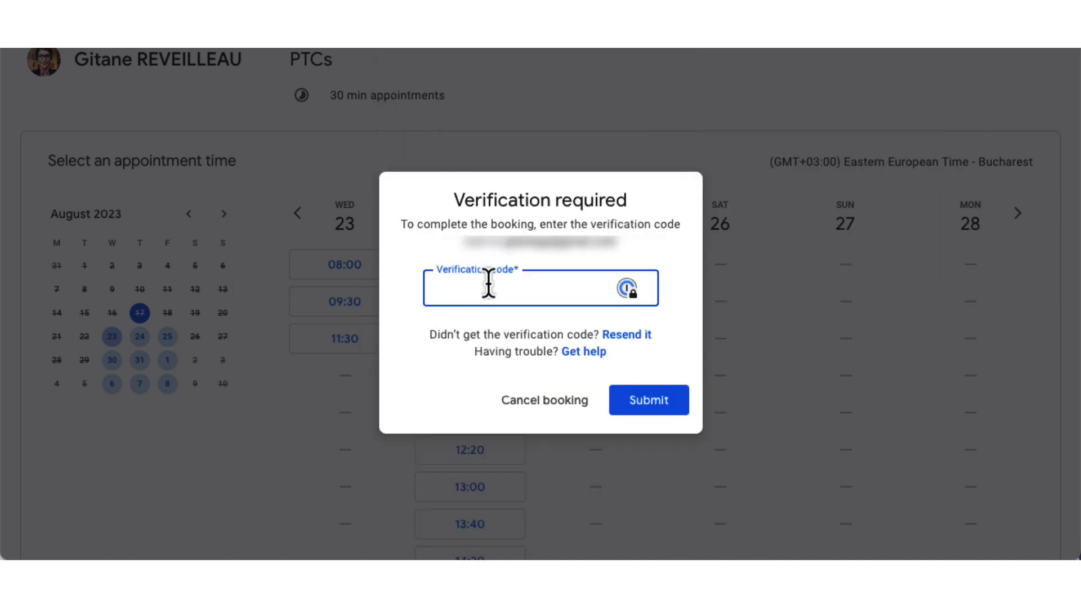
left_click(513, 289)
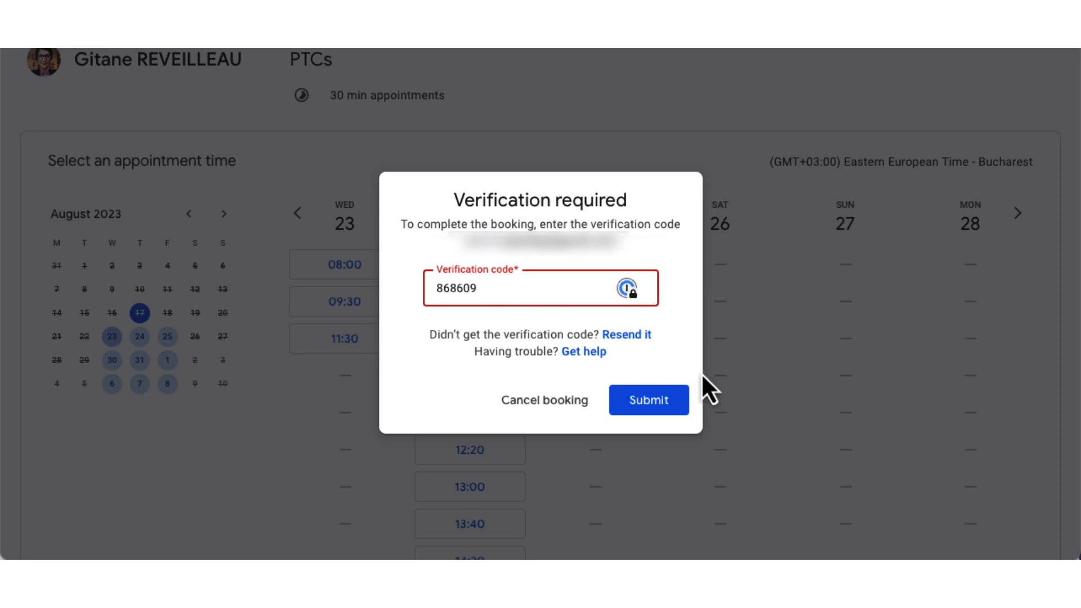
left_click(645, 414)
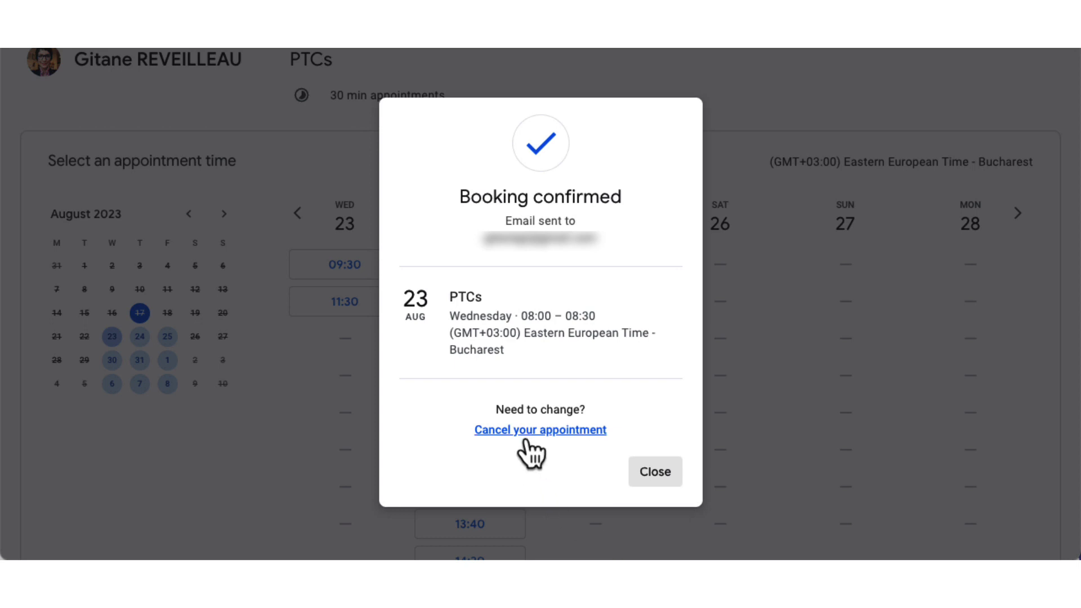
Dismiss the Booking confirmed dialog and scroll to see Wednesday 23 offering only 09:30 and 11:30.
left_click(657, 478)
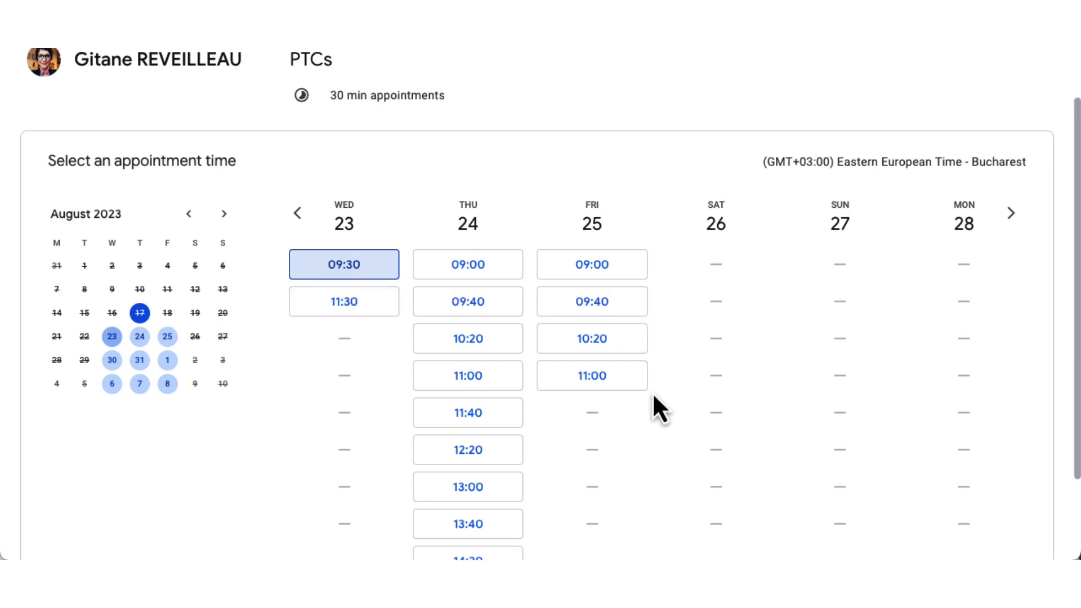
scroll(653, 409, "down", 2)
scroll(653, 410, "down", 1)
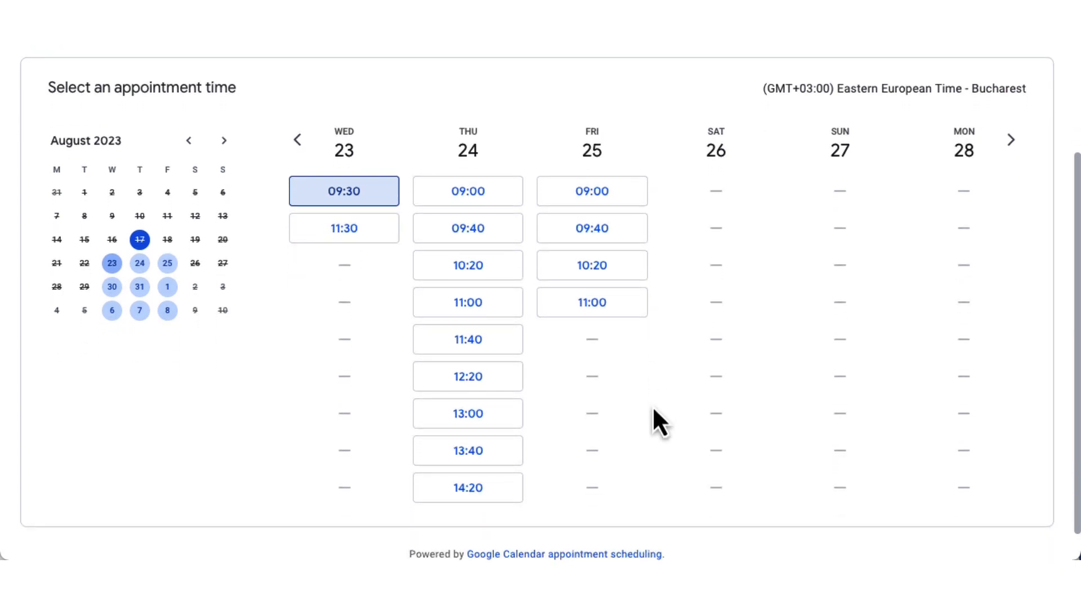